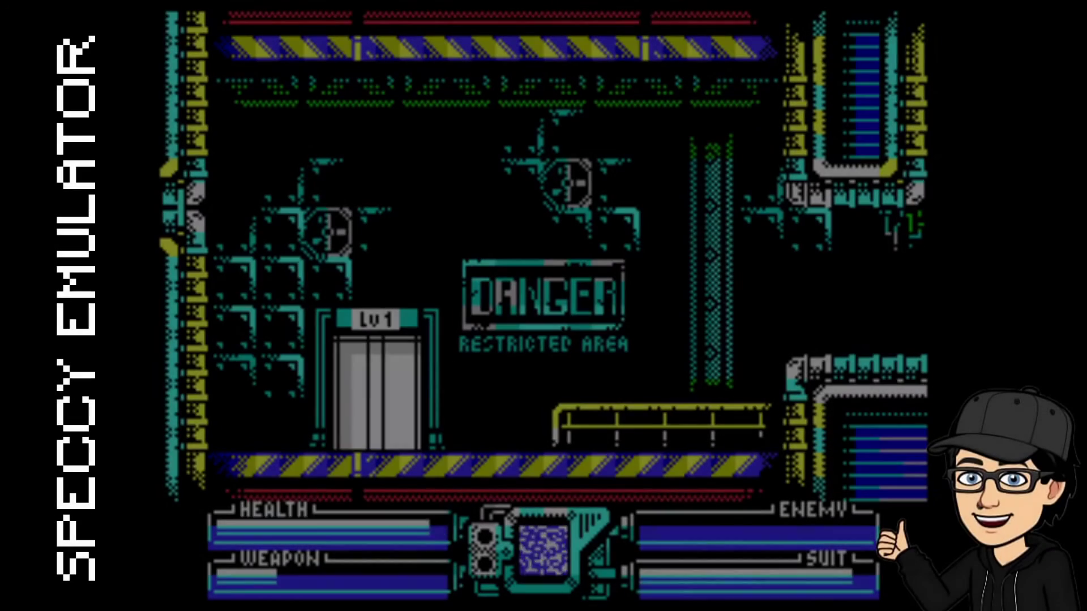
Run right across the ledges and jump up into the mesh areas of the next rooms.
{"action": "key", "text": "Right"}
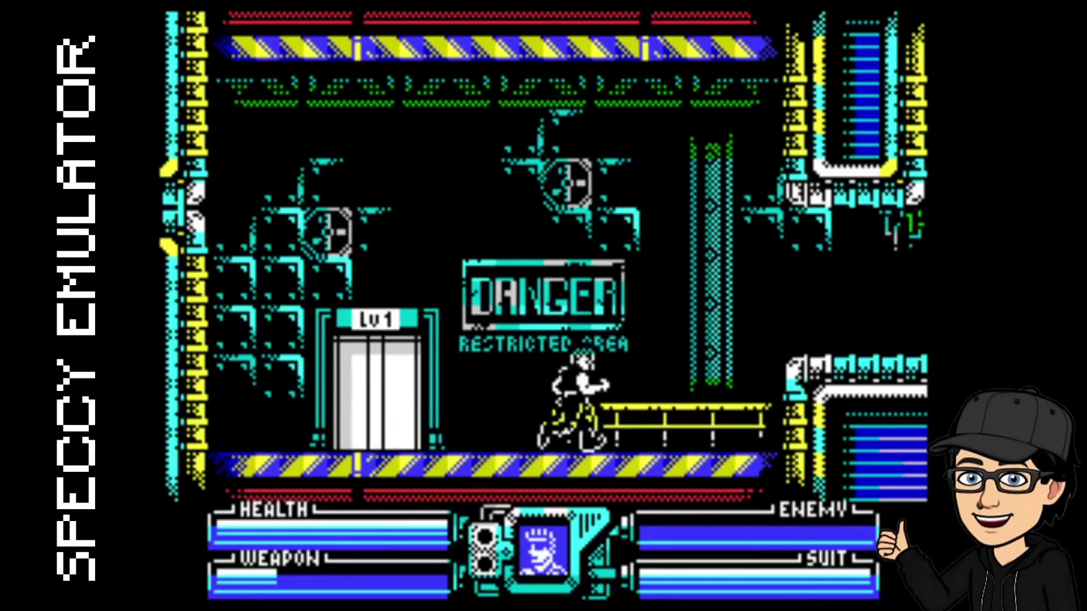
{"action": "key", "text": "Up"}
{"action": "key", "text": "Right"}
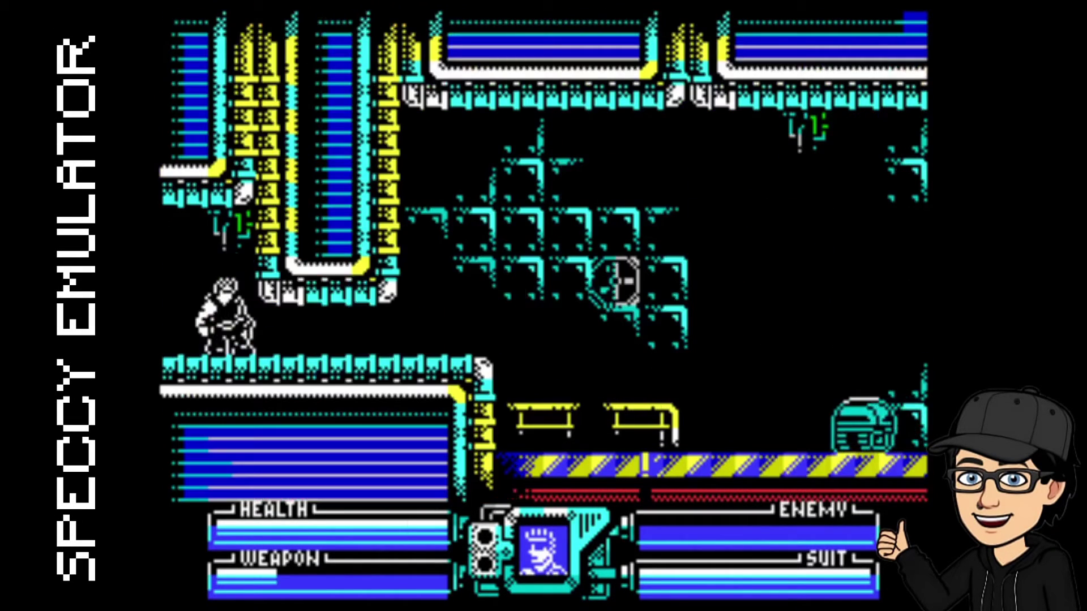
{"action": "key", "text": "Up"}
{"action": "key", "text": "Right"}
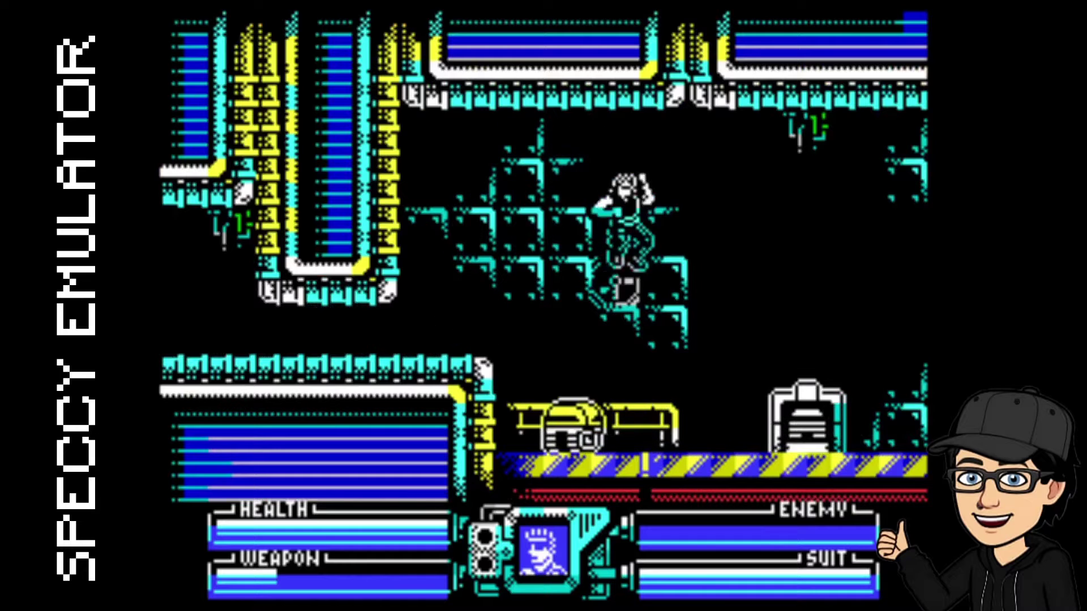
{"action": "key", "text": "Right"}
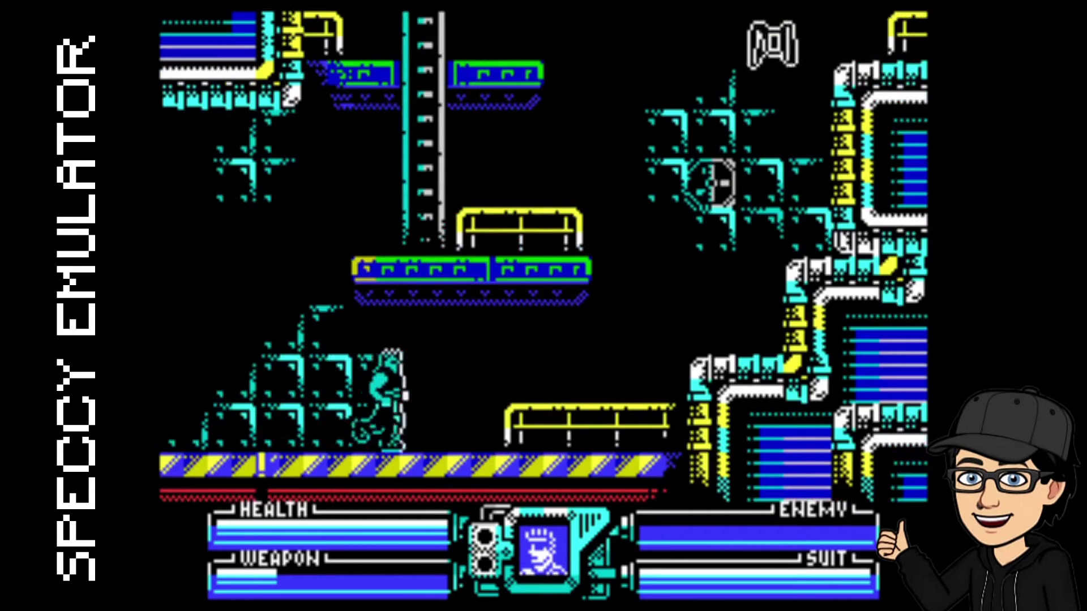
{"action": "key", "text": "Up"}
{"action": "key", "text": "Right"}
{"action": "key", "text": "Up"}
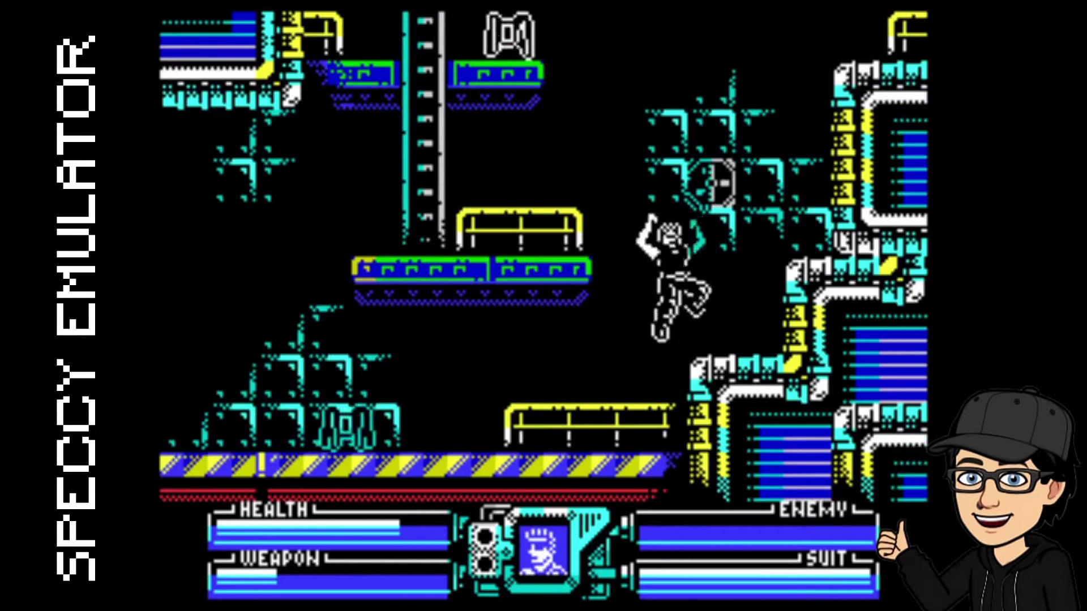
Climb the ladders to the room above and leap left onto the railing platform.
{"action": "key", "text": "Up"}
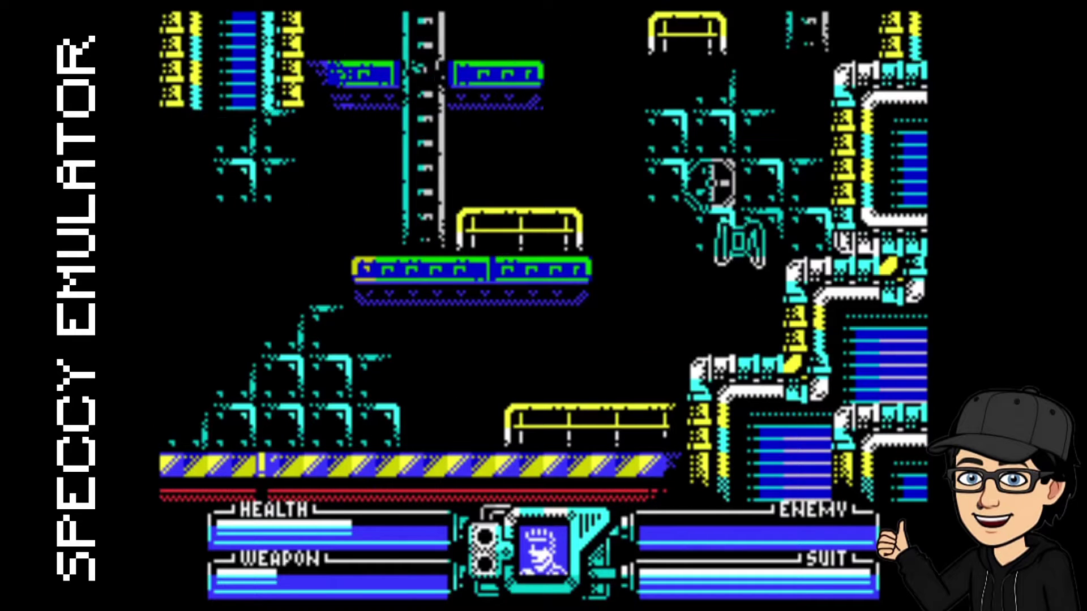
{"action": "key", "text": "Up"}
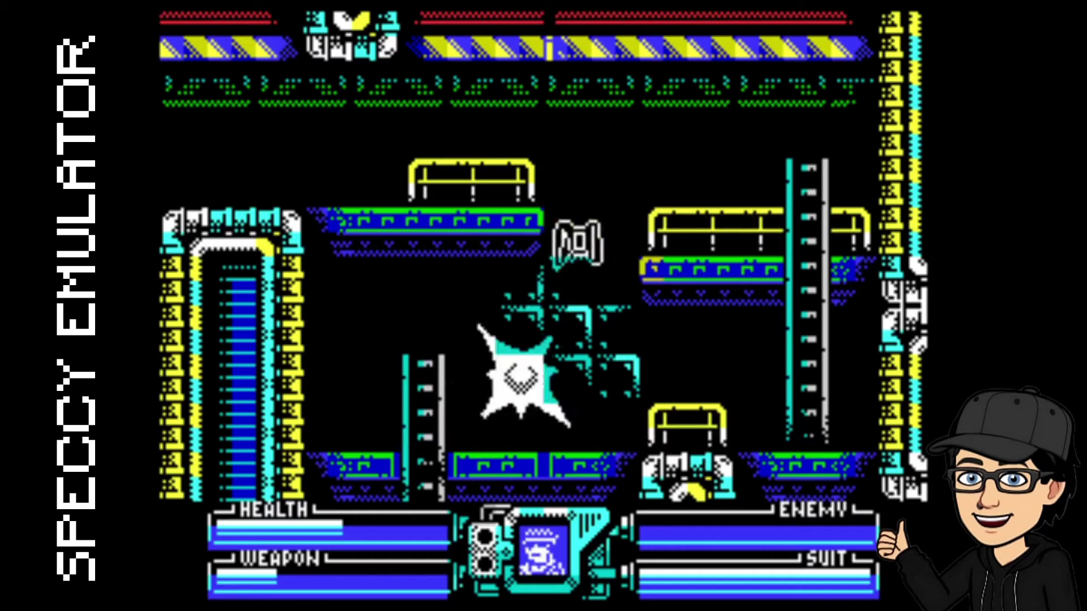
{"action": "key", "text": "Up"}
{"action": "key", "text": "Up"}
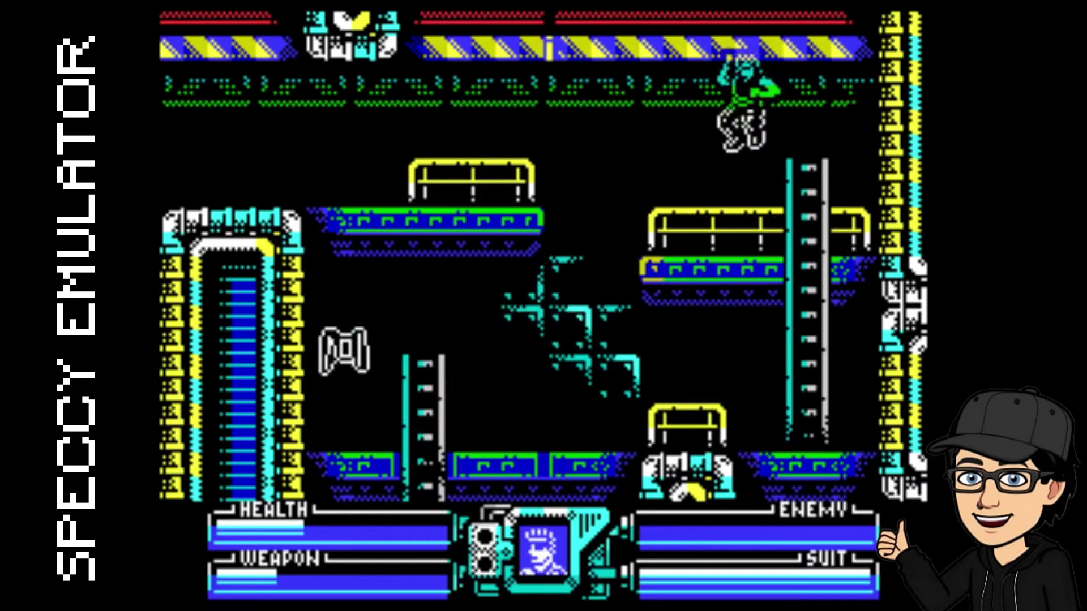
{"action": "key", "text": "Left"}
{"action": "key", "text": "Left"}
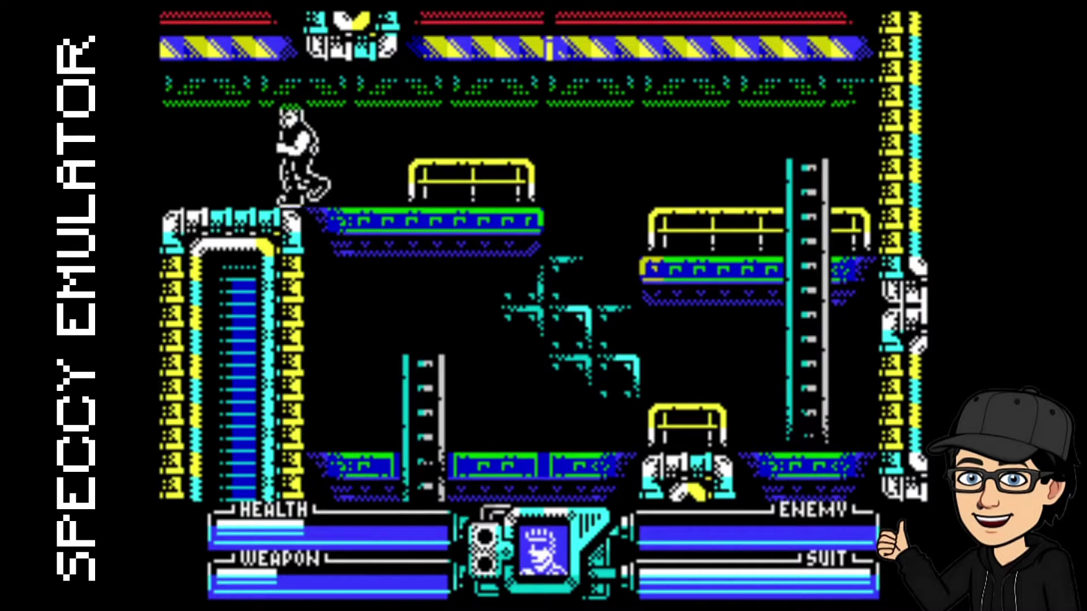
{"action": "key", "text": "Left"}
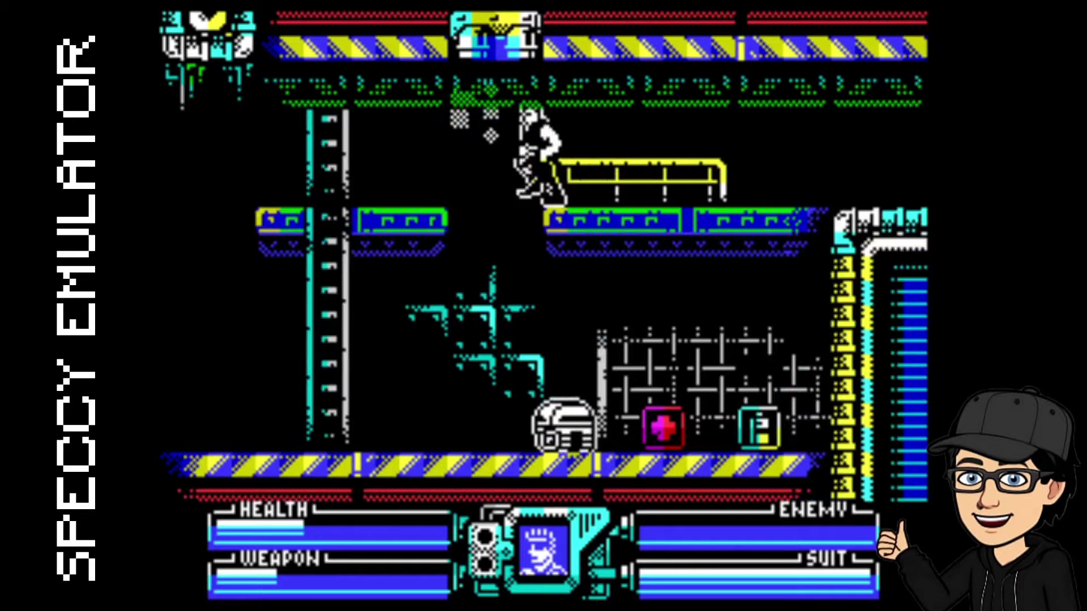
Drop down to grab the medkit, restoring health, then jump clear of the robots.
{"action": "key", "text": "Right"}
{"action": "key", "text": "Up"}
{"action": "key", "text": "Down"}
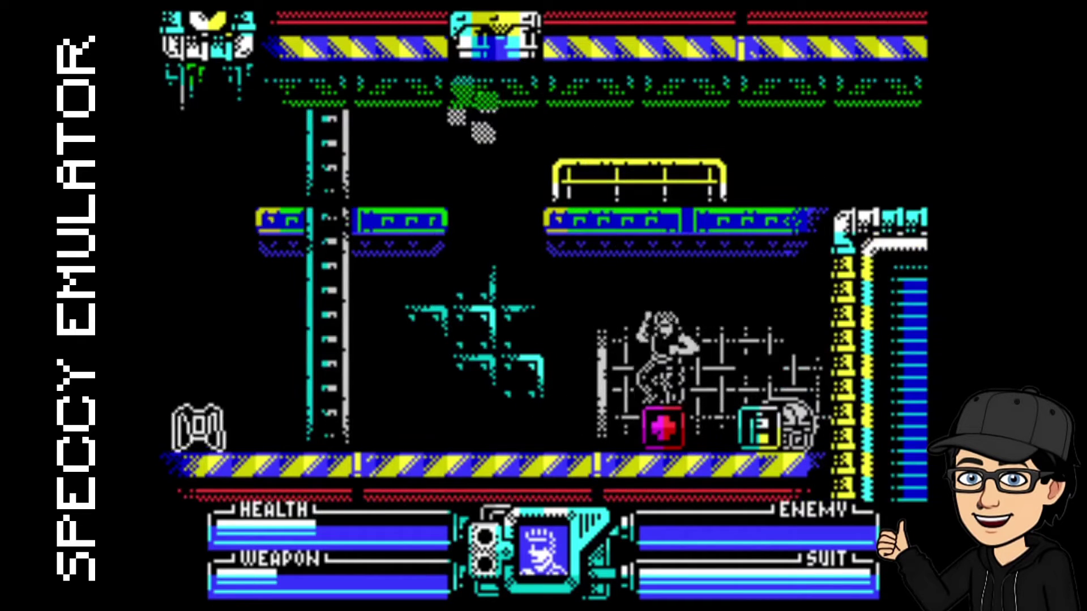
{"action": "key", "text": "Up"}
{"action": "key", "text": "Right"}
{"action": "key", "text": "Up"}
Walk left to the ladder, climb it and exit left into the next pipe room.
{"action": "key", "text": "Left"}
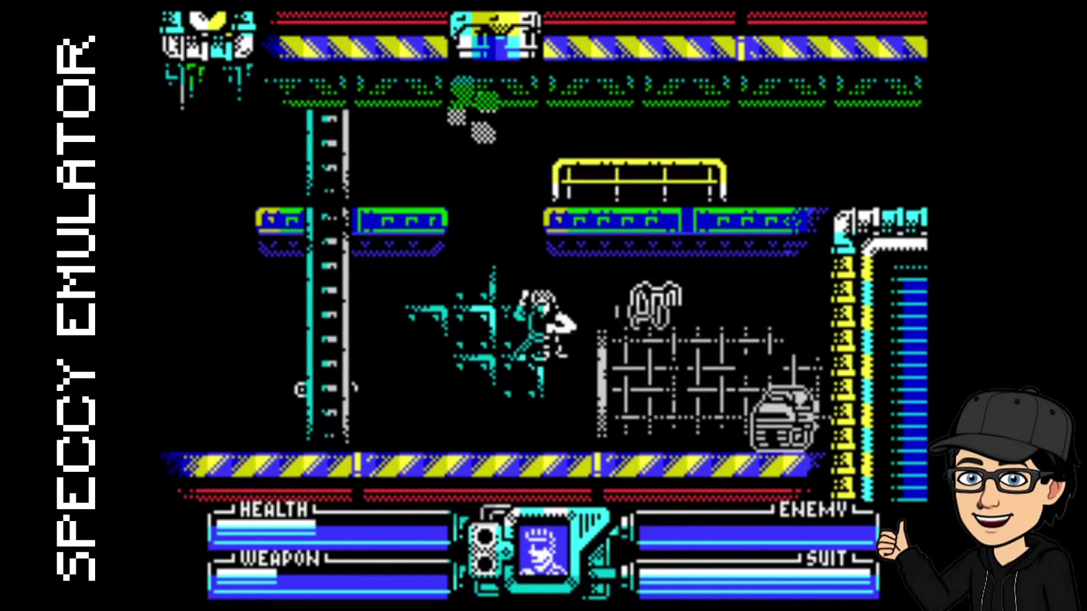
{"action": "key", "text": "Up"}
{"action": "key", "text": "Up"}
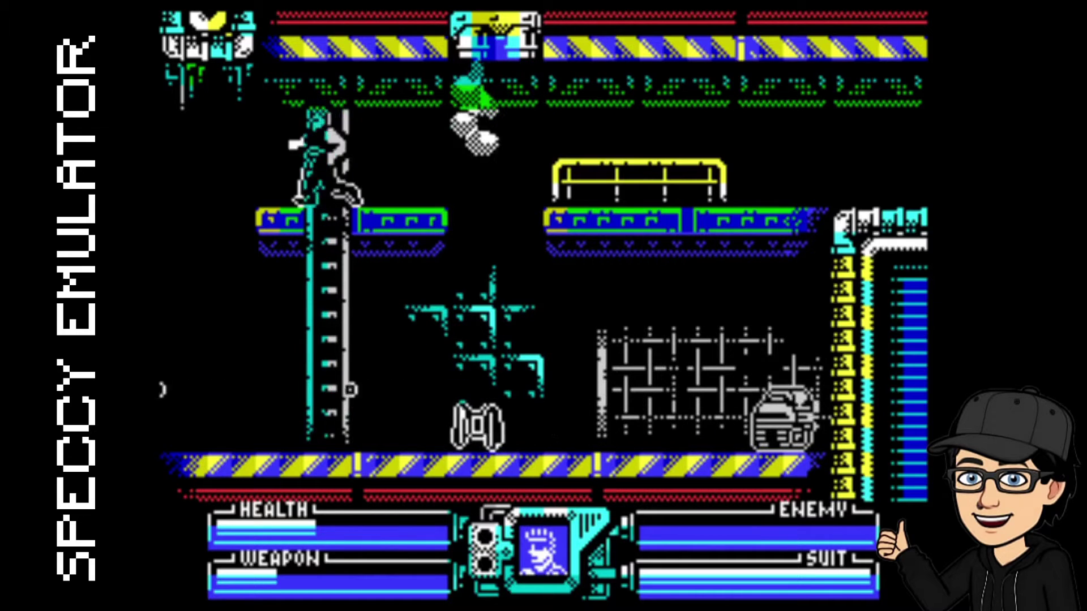
{"action": "key", "text": "Left"}
{"action": "key", "text": "Left"}
{"action": "key", "text": "Up"}
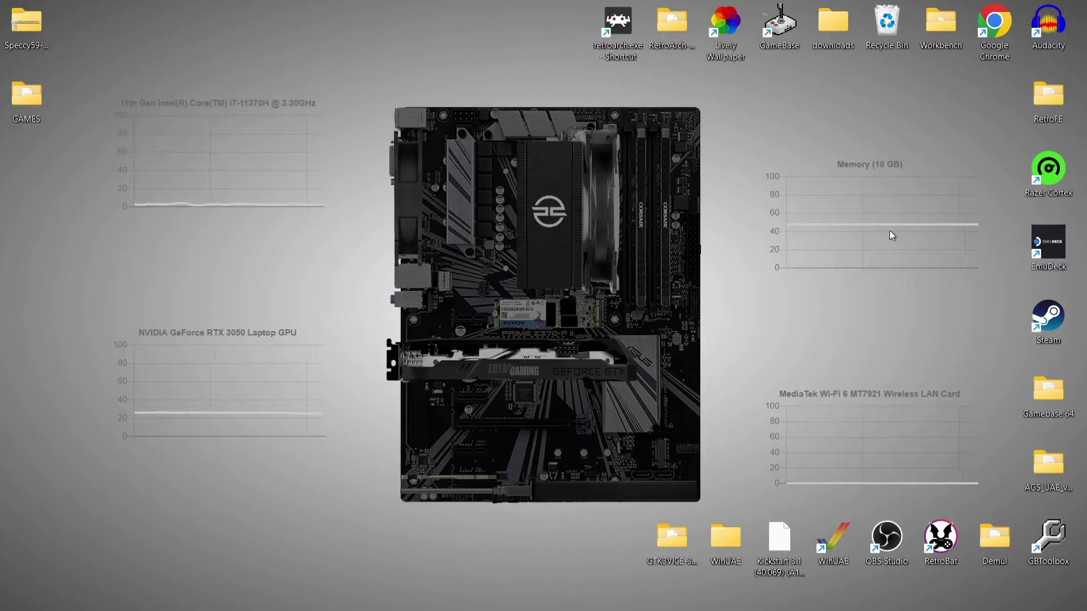
Bring up Chrome on the Speccy page and select the list of supported file formats.
{"action": "left_click", "coordinate": [599, 602]}
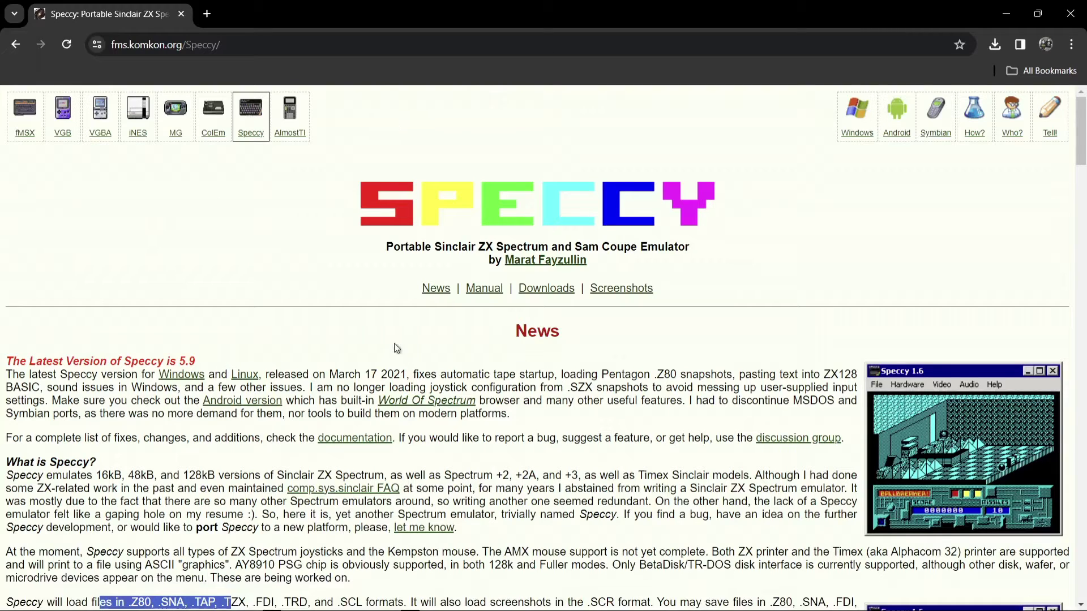
{"action": "scroll", "coordinate": [371, 363], "scroll_direction": "down", "scroll_amount": 5}
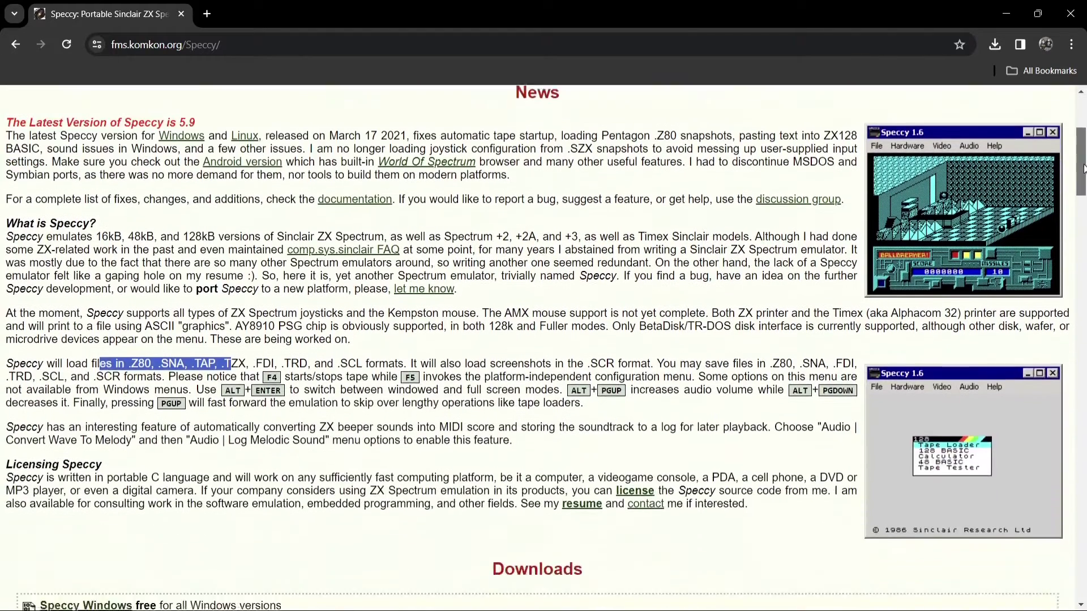
{"action": "left_click", "coordinate": [95, 335]}
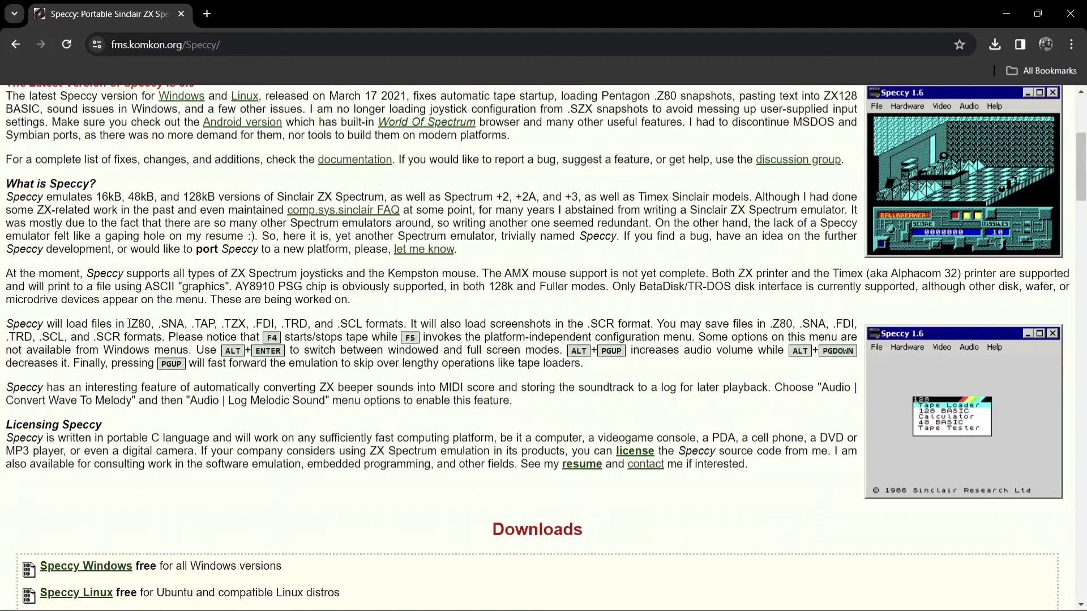
{"action": "left_click_drag", "start_coordinate": [130, 324], "coordinate": [414, 323]}
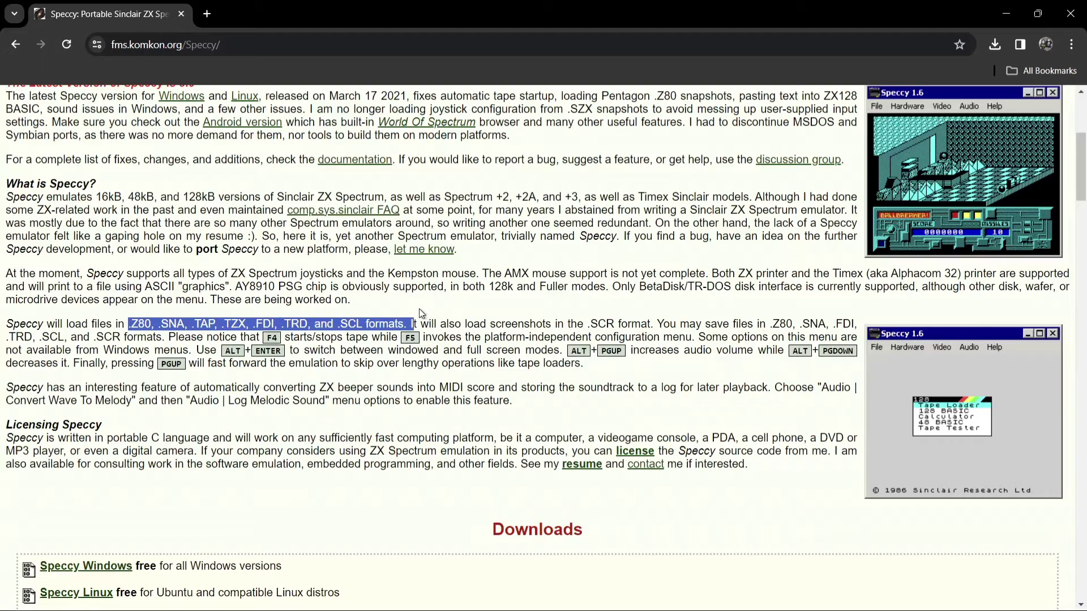
Download Speccy59-Windows-bin.zip from the Downloads section.
{"action": "left_click_drag", "start_coordinate": [1085, 168], "coordinate": [1085, 207]}
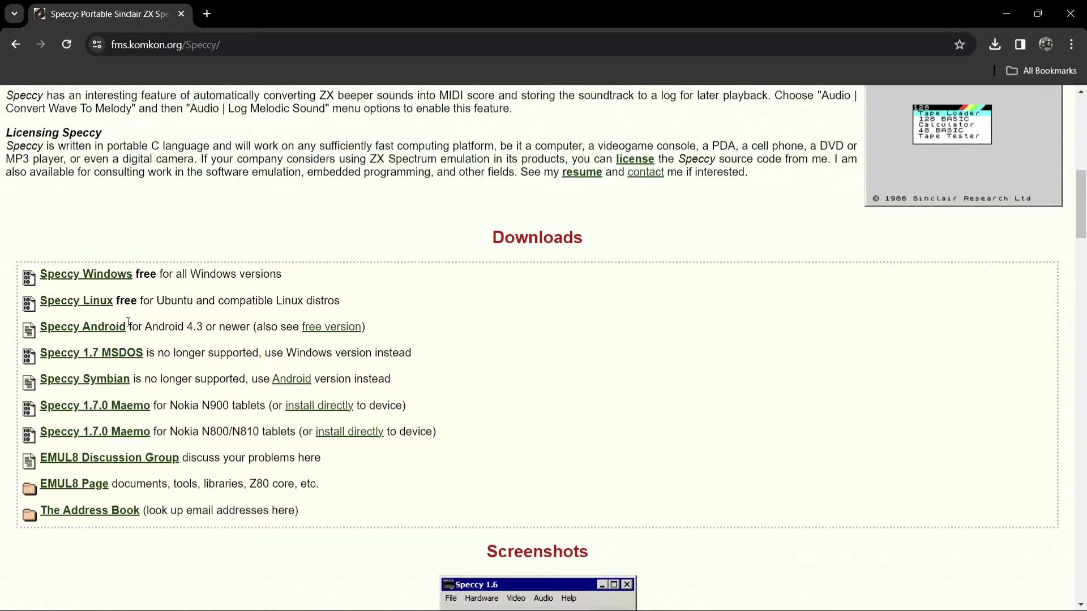
{"action": "left_click", "coordinate": [73, 279]}
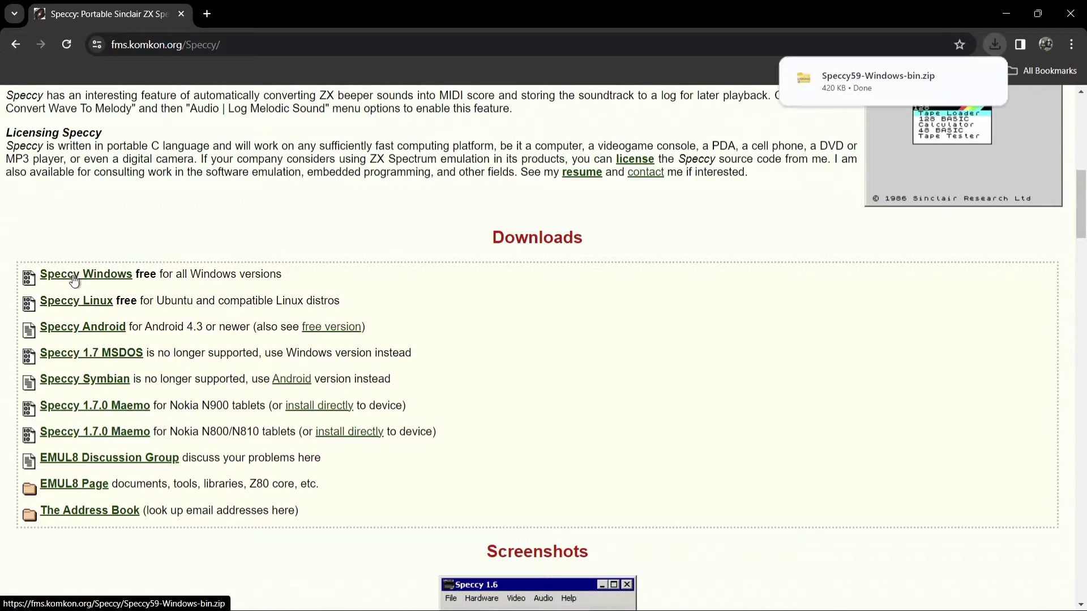
{"action": "mouse_move", "coordinate": [907, 90]}
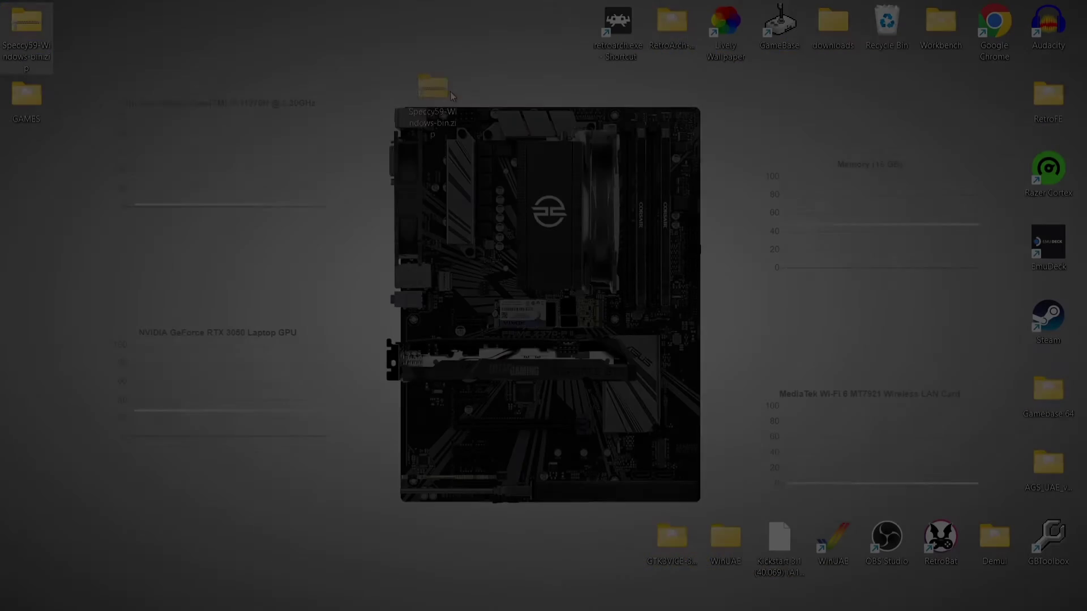
Move the Speccy59 zip to the desktop's top centre and create a folder named Speccy.
{"action": "left_click_drag", "start_coordinate": [451, 93], "coordinate": [462, 33]}
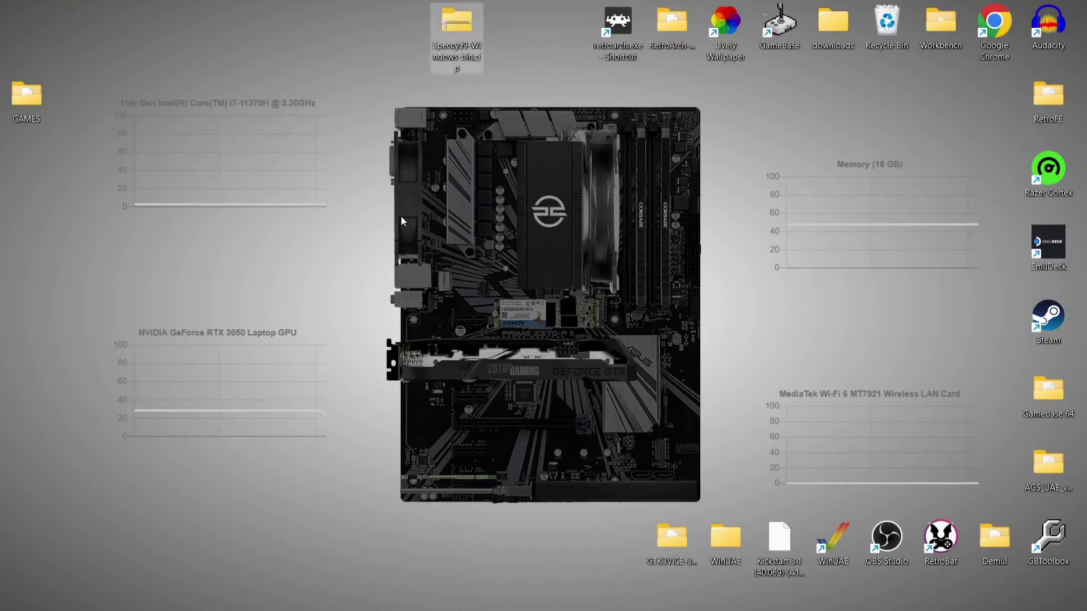
{"action": "right_click", "coordinate": [254, 225]}
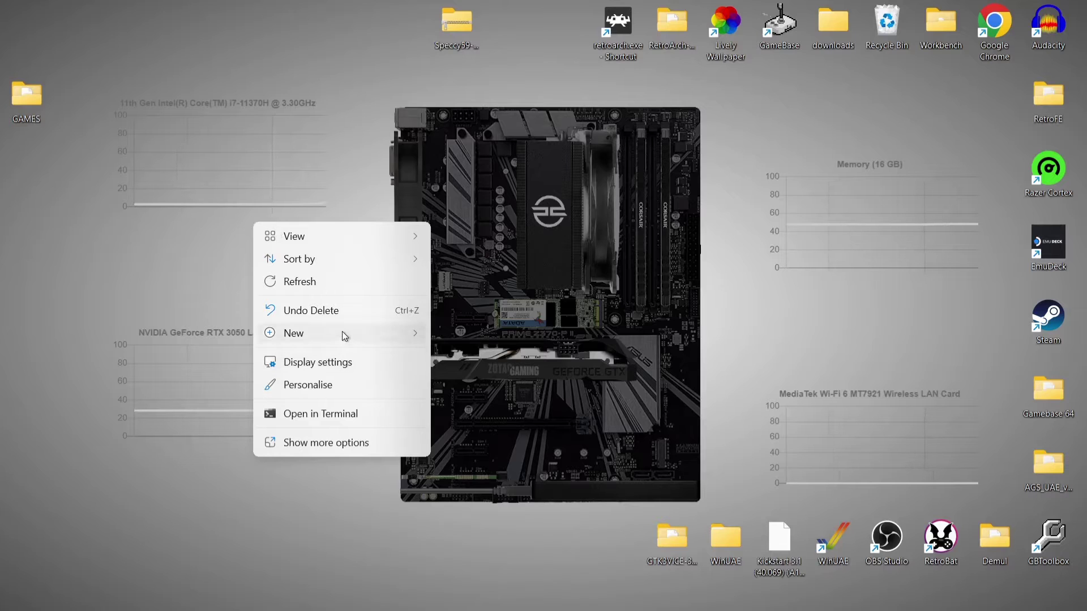
{"action": "mouse_move", "coordinate": [342, 333]}
{"action": "left_click", "coordinate": [498, 336]}
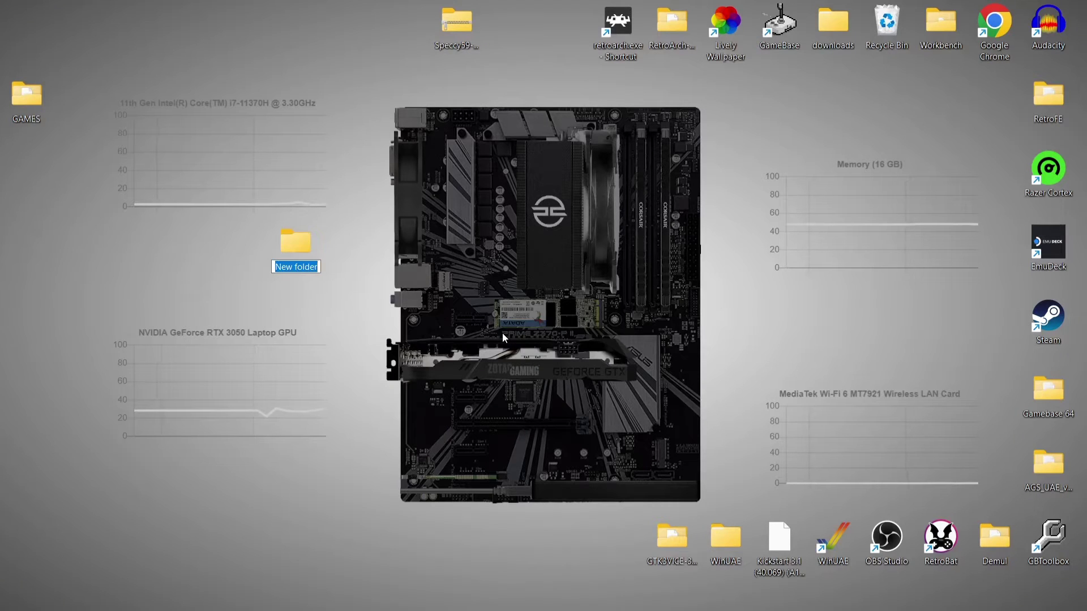
{"action": "type", "text": "Speccy"}
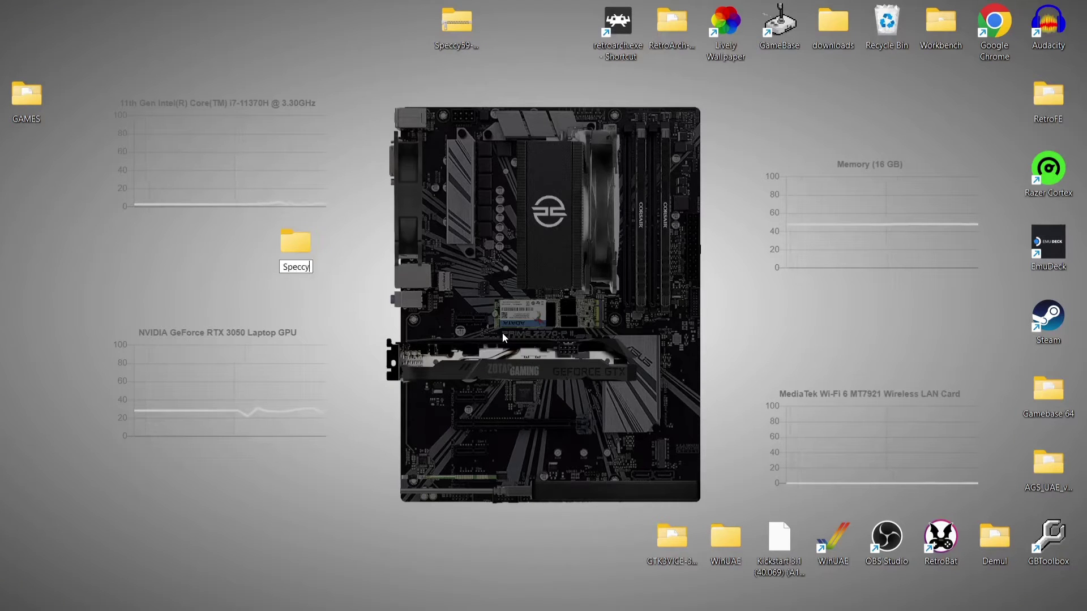
{"action": "left_click", "coordinate": [503, 338]}
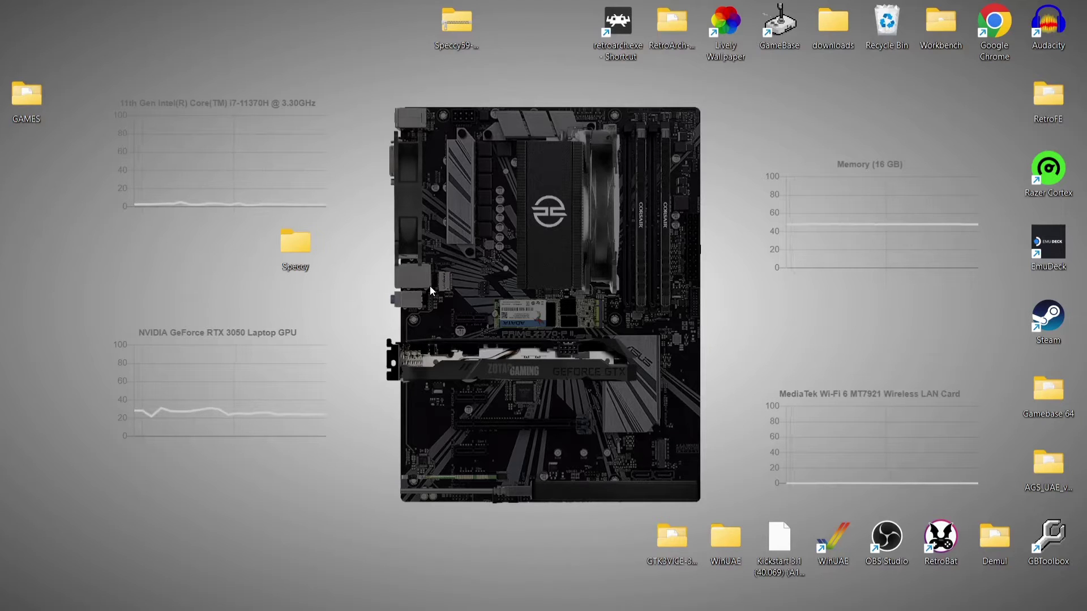
Move Speccy59-Windows-bin.zip into the Speccy folder and extract it there with WinRAR Extract Here.
{"action": "left_click", "coordinate": [463, 22]}
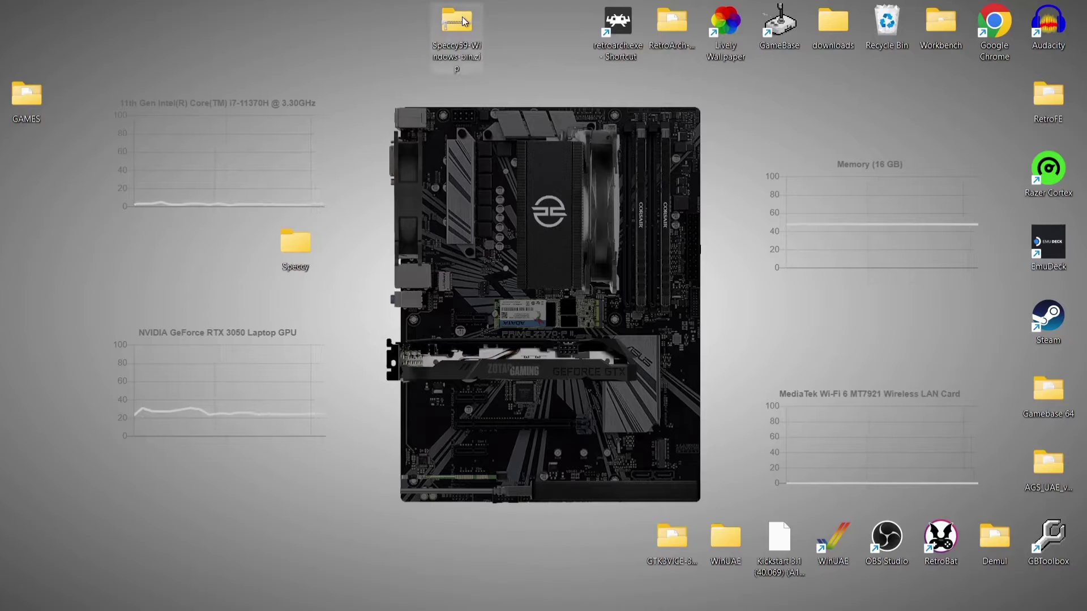
{"action": "left_click_drag", "start_coordinate": [463, 21], "coordinate": [297, 238]}
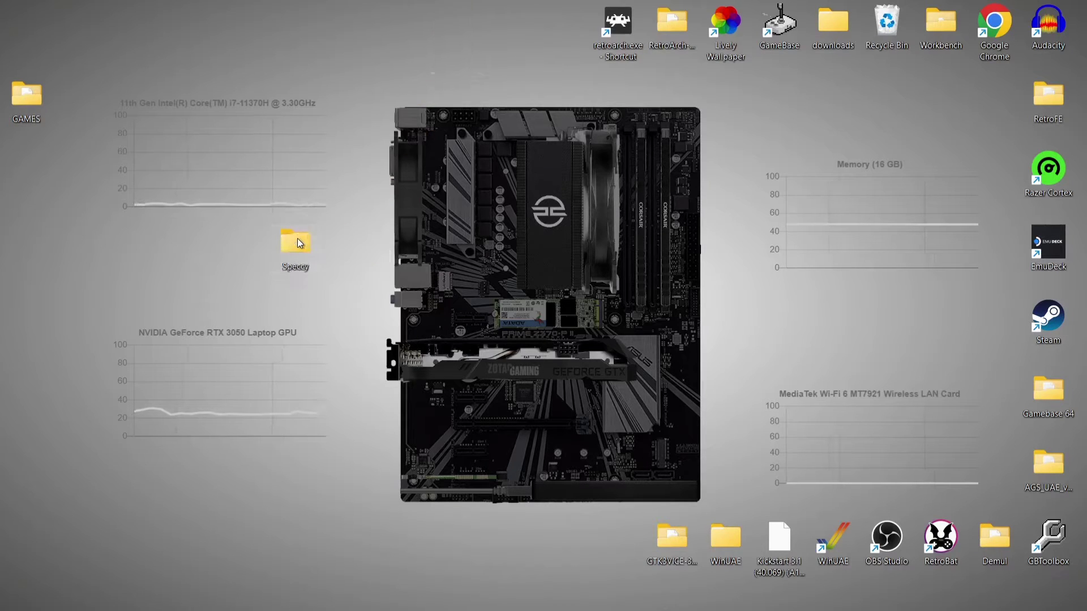
{"action": "double_click", "coordinate": [295, 242]}
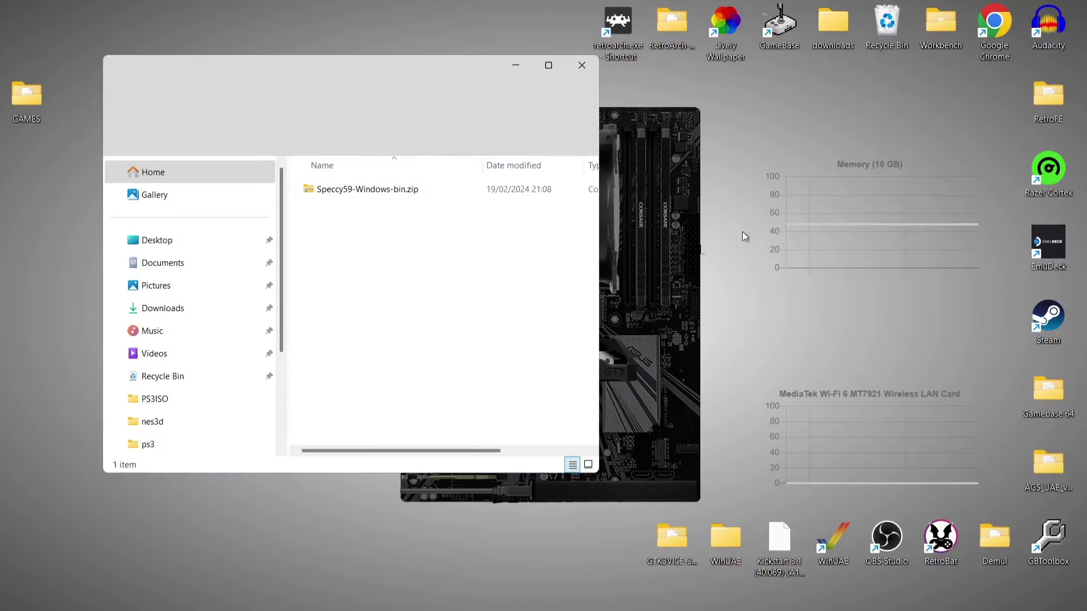
{"action": "right_click", "coordinate": [379, 196]}
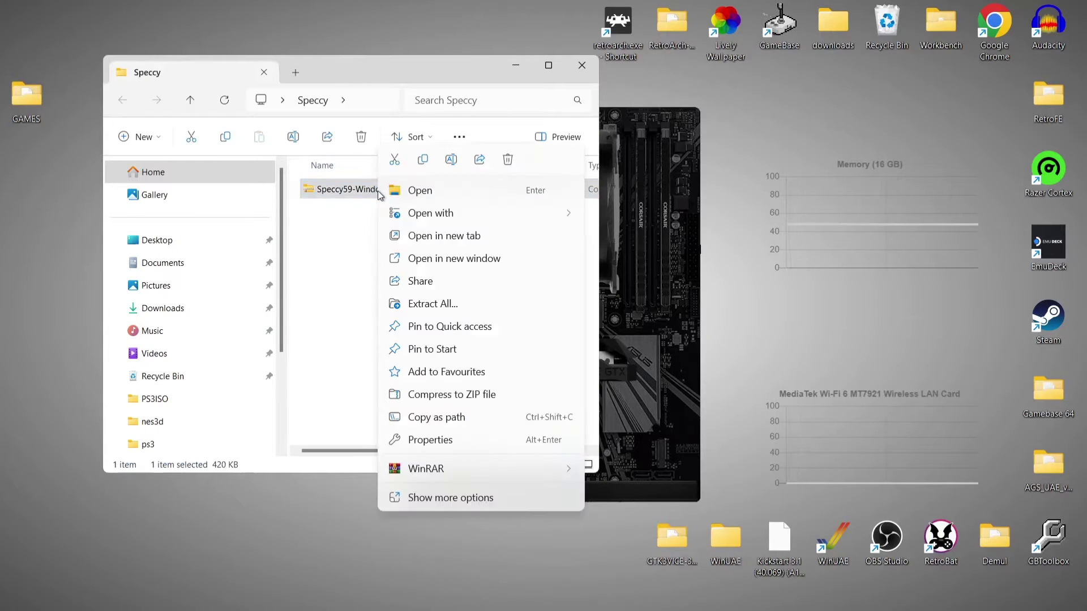
{"action": "mouse_move", "coordinate": [448, 467]}
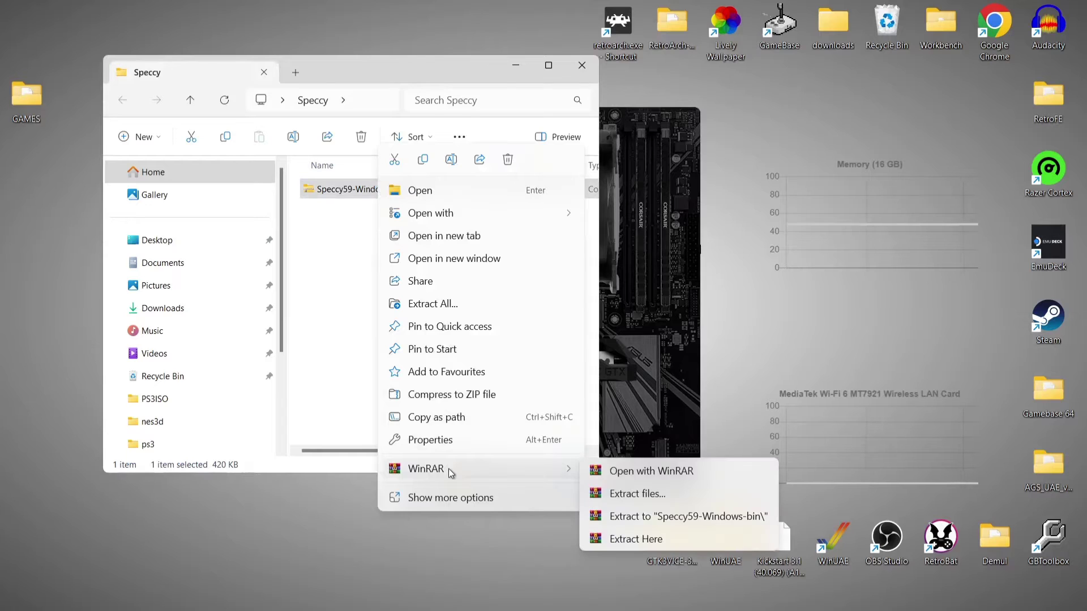
{"action": "left_click", "coordinate": [622, 538]}
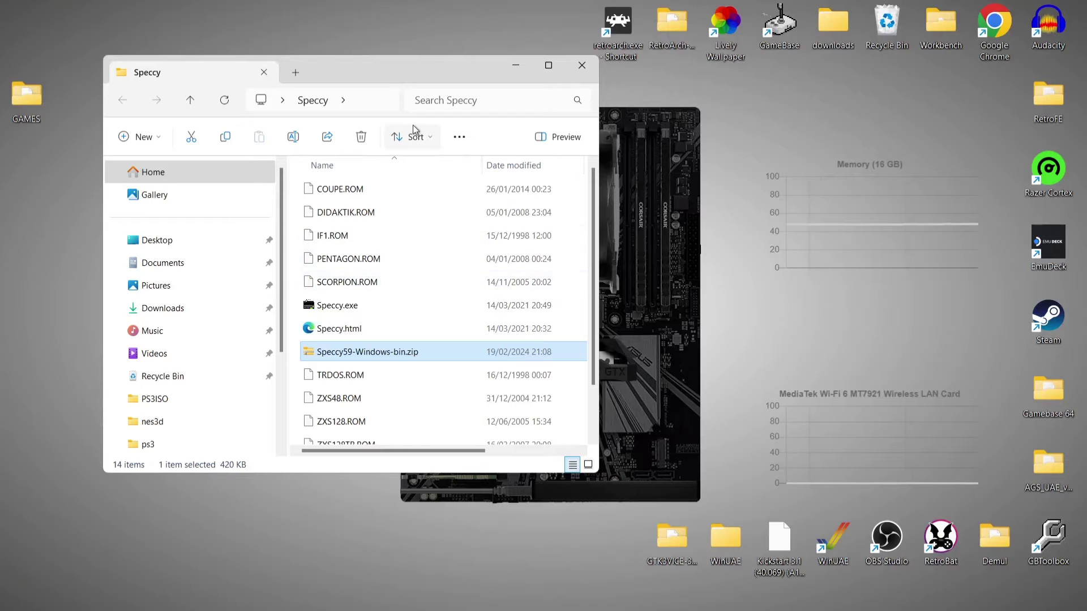
Delete Speccy59-Windows-bin.zip in the maximised Speccy folder, then restore and reposition the window.
{"action": "double_click", "coordinate": [411, 70]}
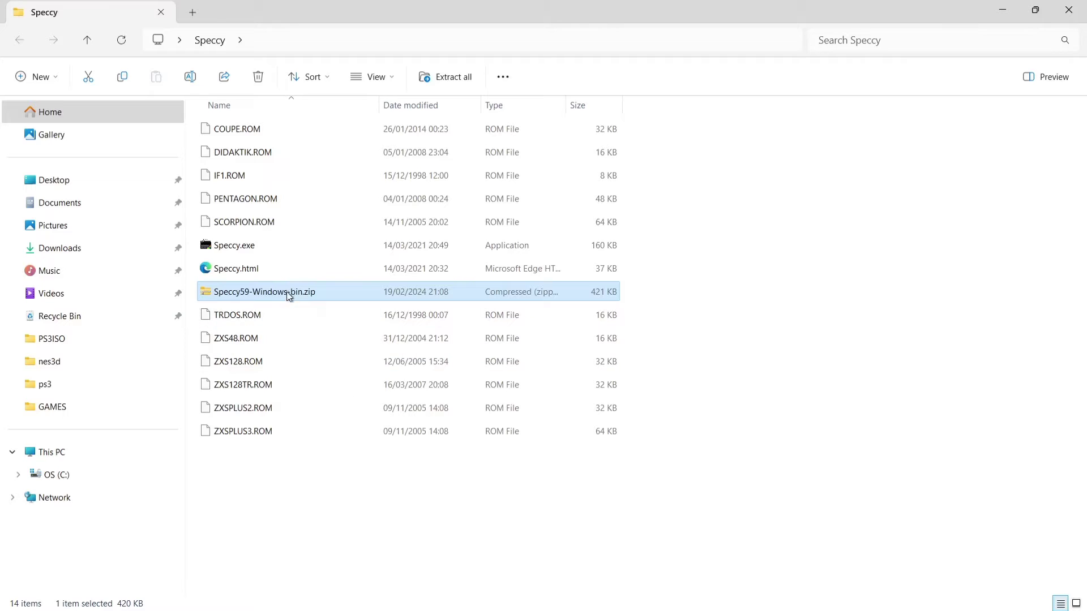
{"action": "left_click", "coordinate": [258, 77]}
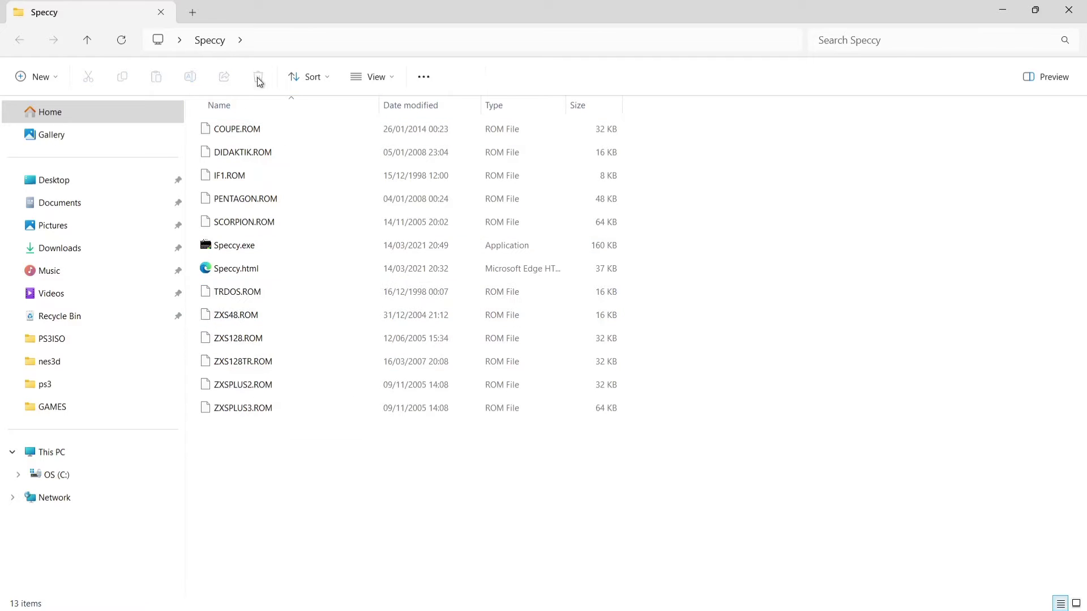
{"action": "double_click", "coordinate": [545, 5]}
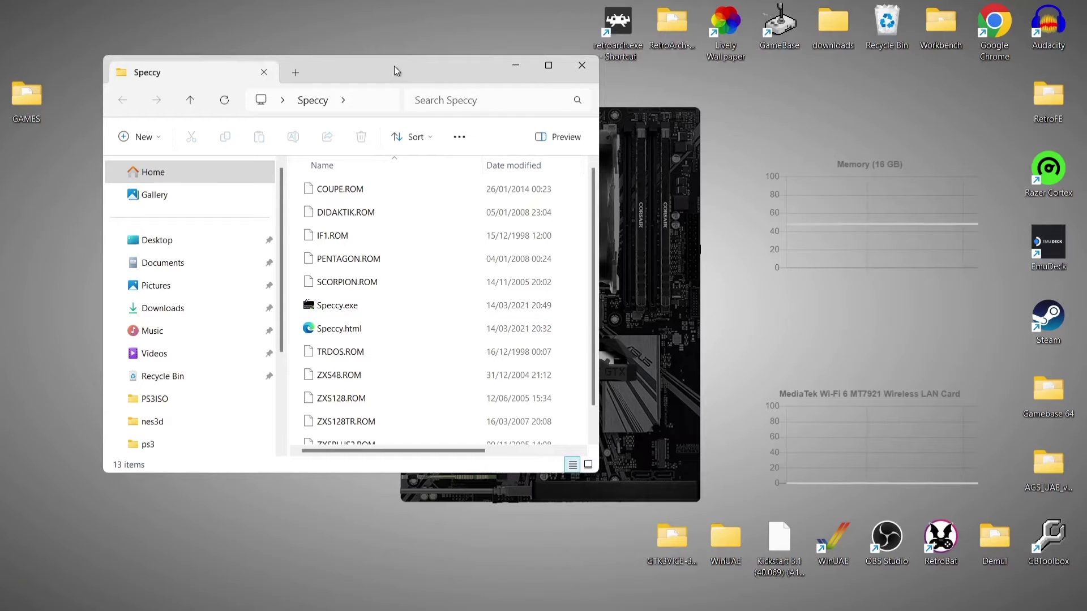
{"action": "left_click_drag", "start_coordinate": [397, 67], "coordinate": [621, 52]}
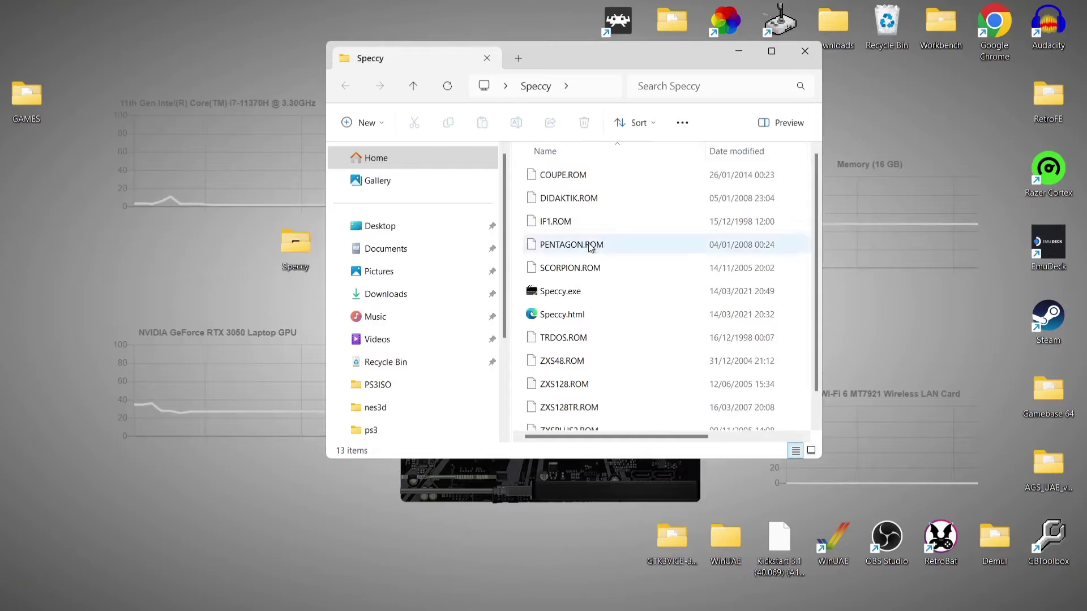
Launch Speccy.exe and toggle full screen on and off with Alt+Enter.
{"action": "double_click", "coordinate": [599, 294]}
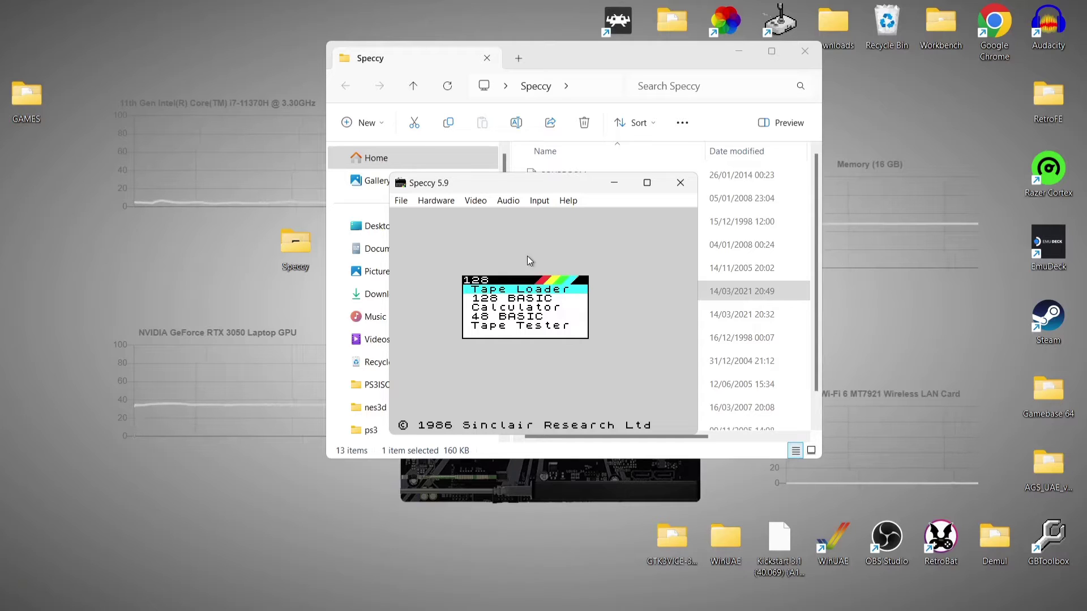
{"action": "key", "text": "alt+Return"}
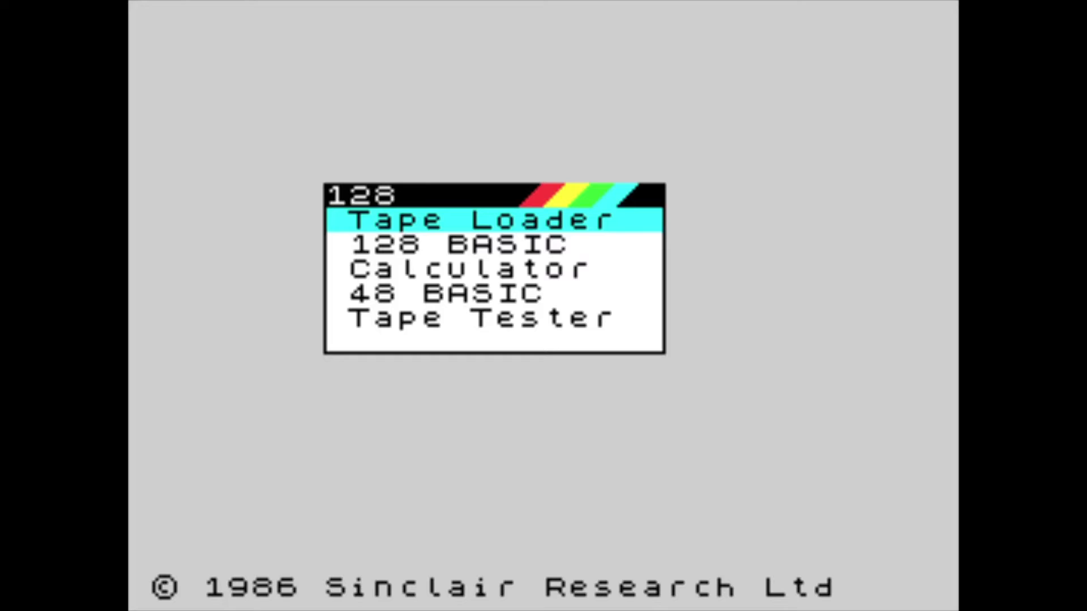
{"action": "key", "text": "alt+Return"}
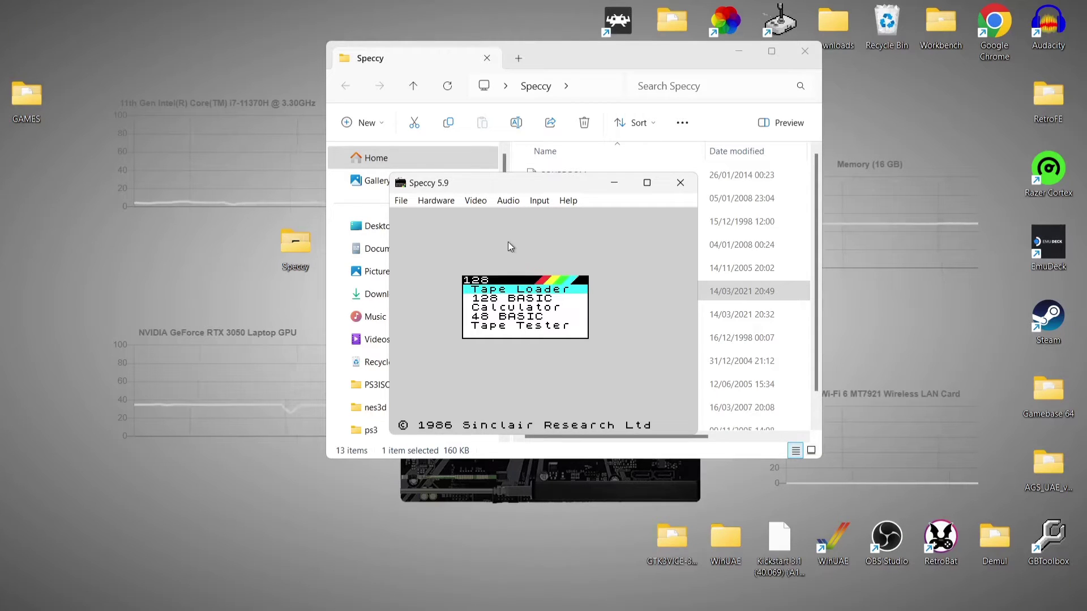
Set the Video display scale to 4:1 (1024x768) and move the window toward the top-left.
{"action": "left_click", "coordinate": [474, 201]}
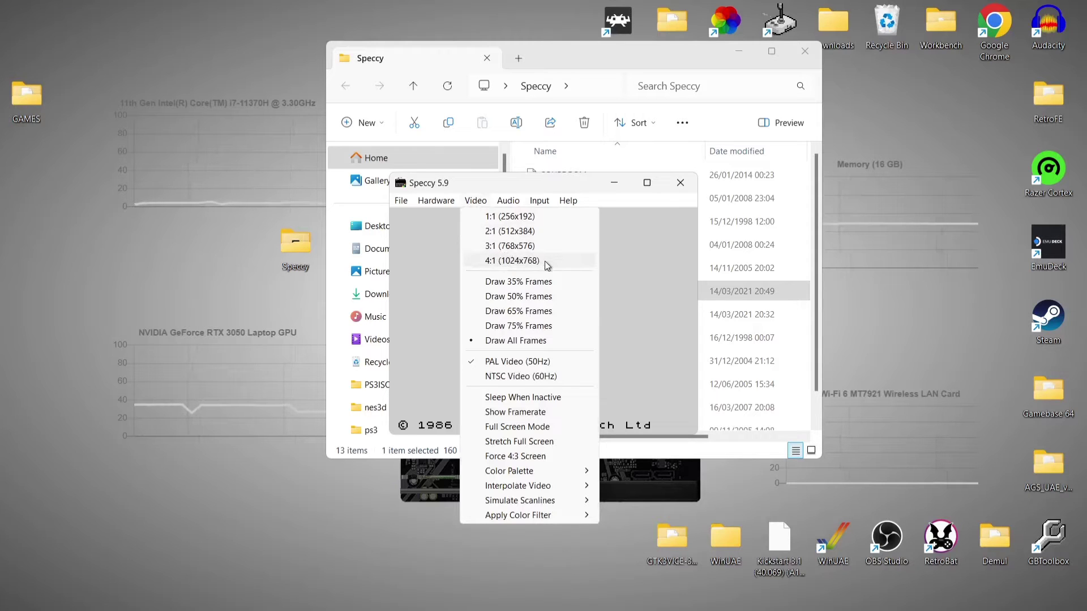
{"action": "left_click", "coordinate": [529, 261]}
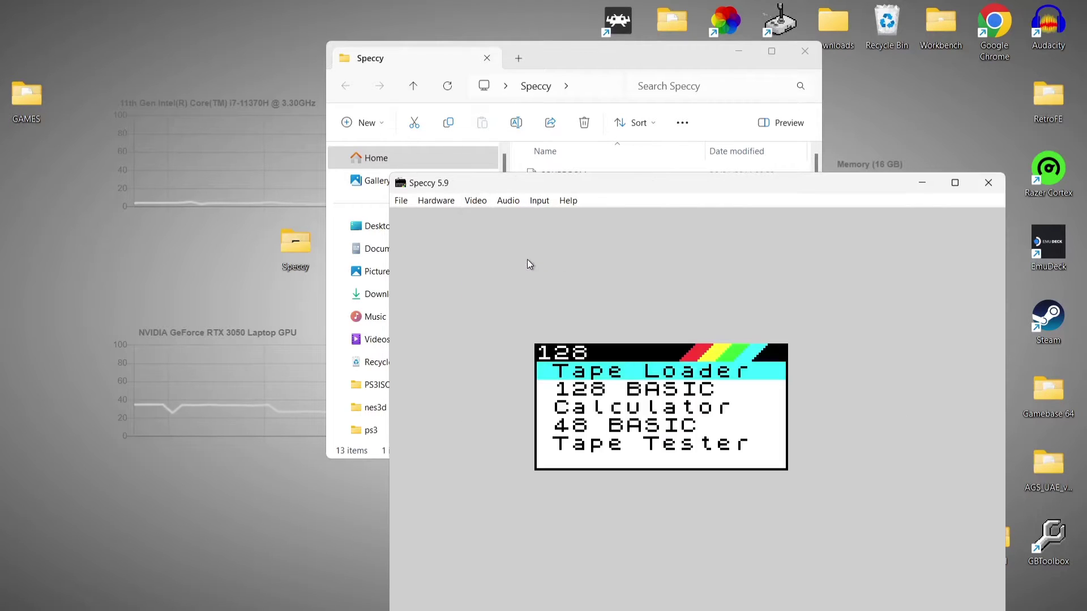
{"action": "left_click_drag", "start_coordinate": [662, 185], "coordinate": [457, 44]}
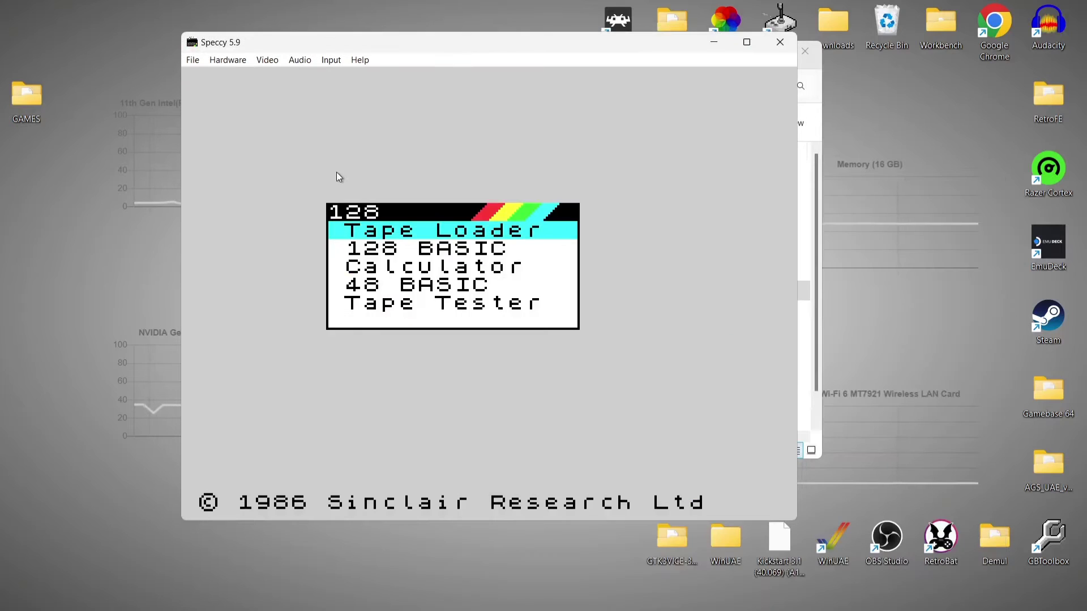
Set Hardware > Computer Model to ZX Spectrum 48kB after first closing the menu unchanged.
{"action": "left_click", "coordinate": [221, 63]}
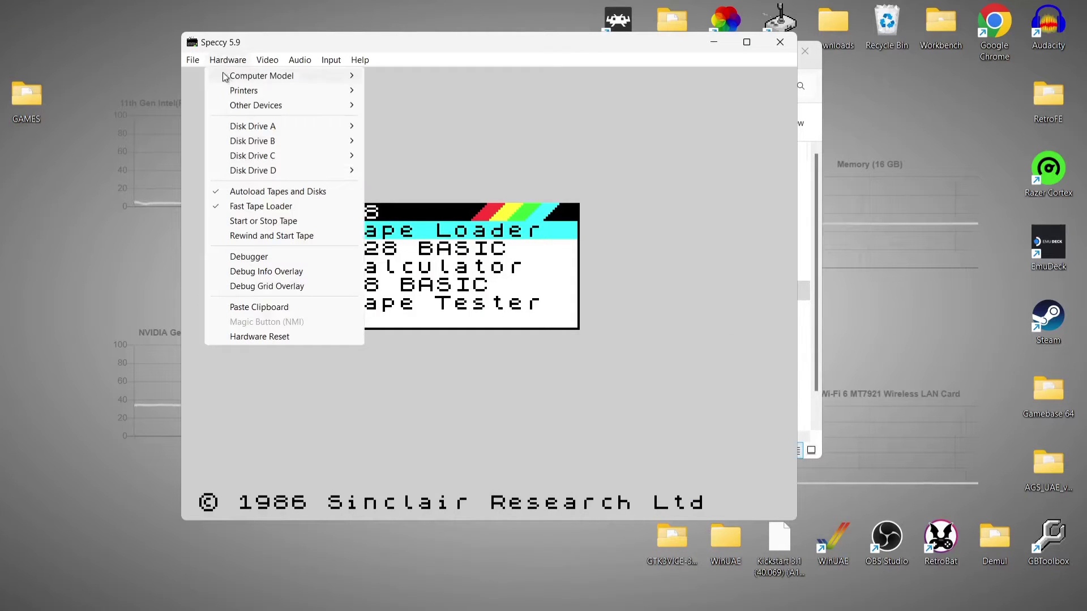
{"action": "mouse_move", "coordinate": [229, 82]}
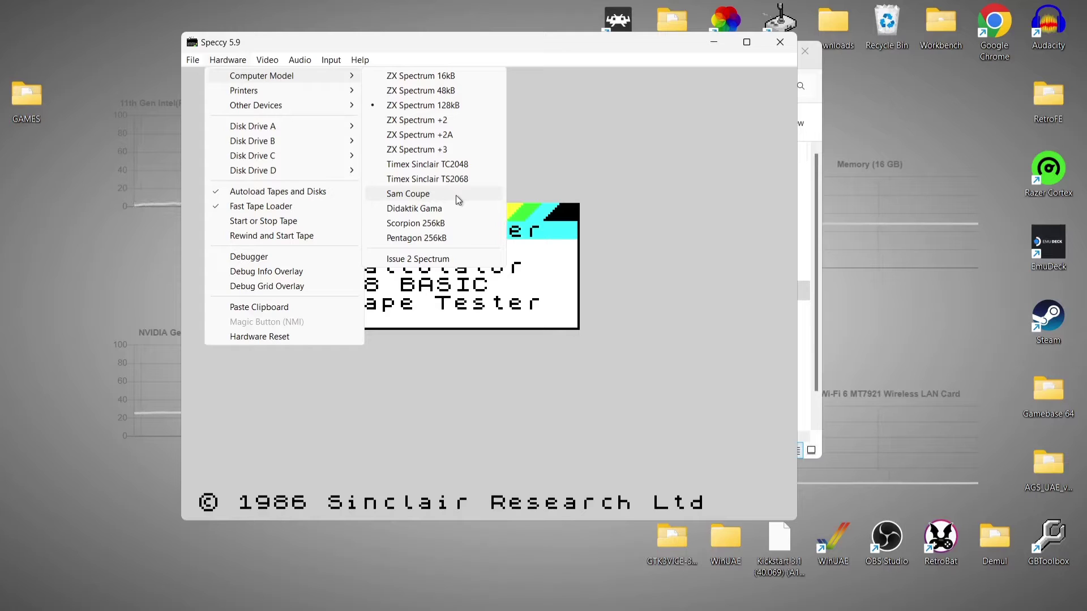
{"action": "left_click", "coordinate": [373, 38]}
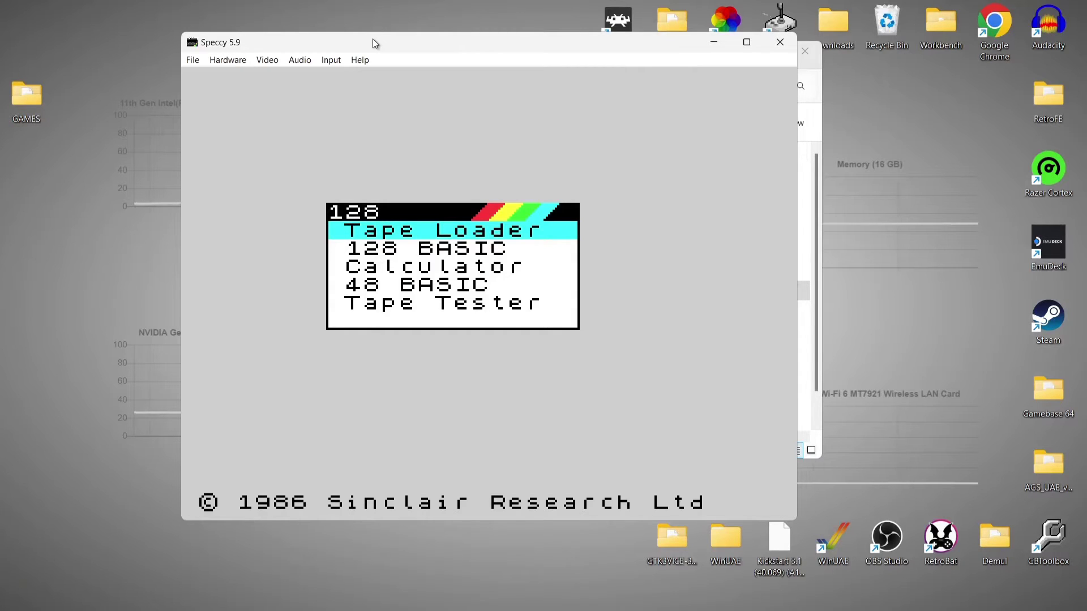
{"action": "left_click", "coordinate": [242, 62]}
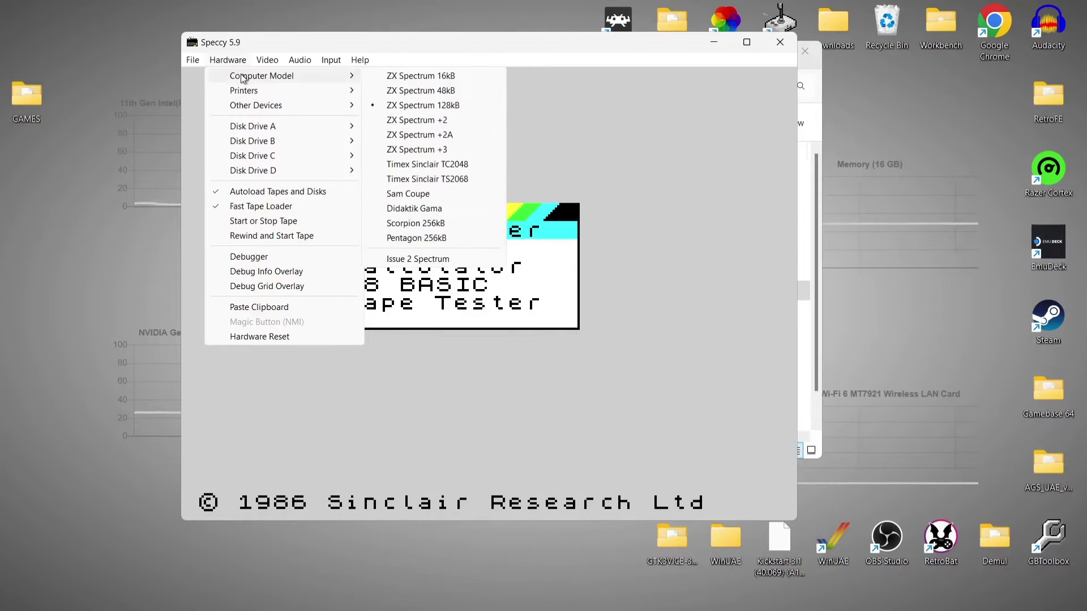
{"action": "left_click", "coordinate": [474, 90]}
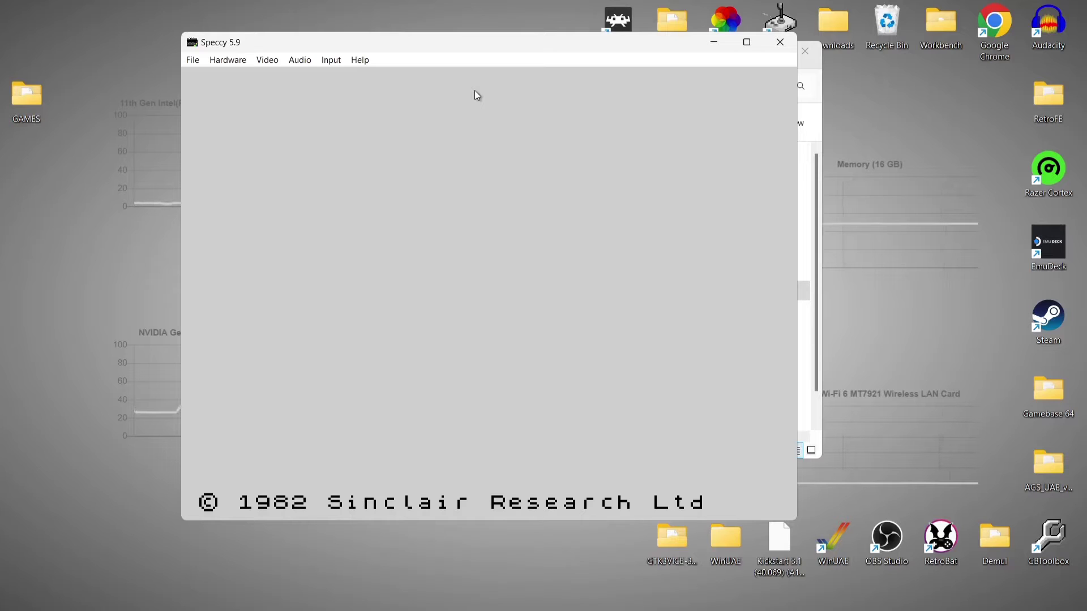
Open Vallation.tzx from the GAMES folder and answer Yes to always open .tzx files with Speccy.
{"action": "left_click", "coordinate": [193, 60]}
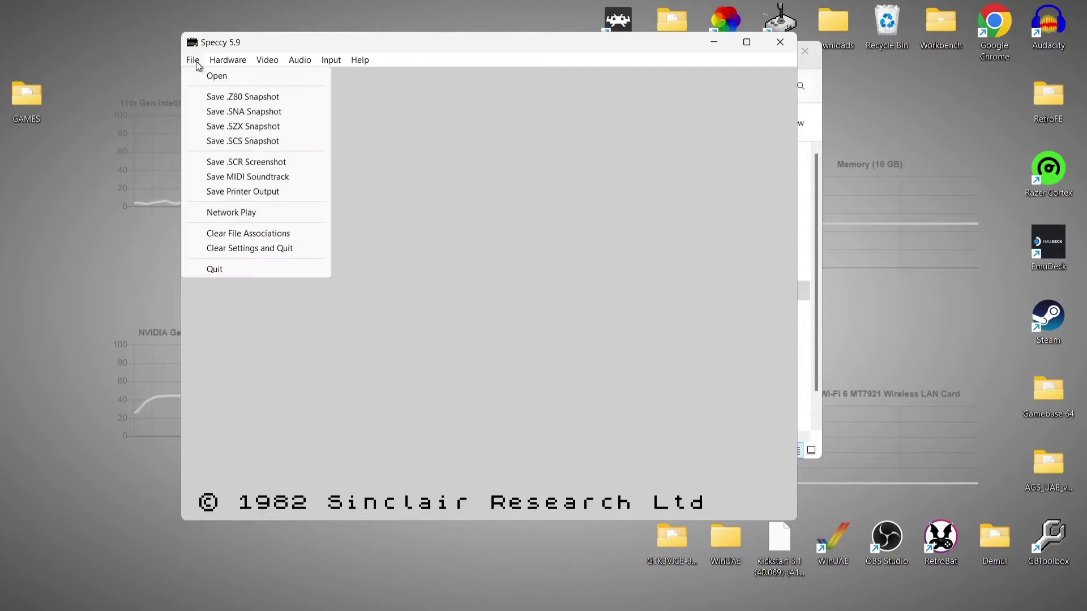
{"action": "left_click", "coordinate": [197, 74]}
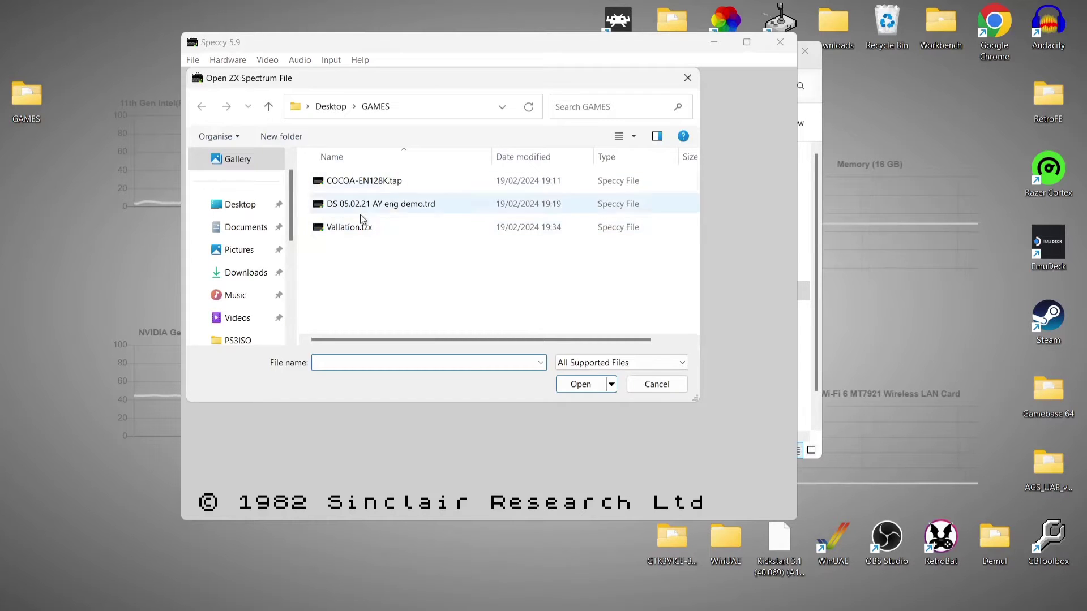
{"action": "left_click", "coordinate": [431, 228]}
{"action": "left_click", "coordinate": [583, 384]}
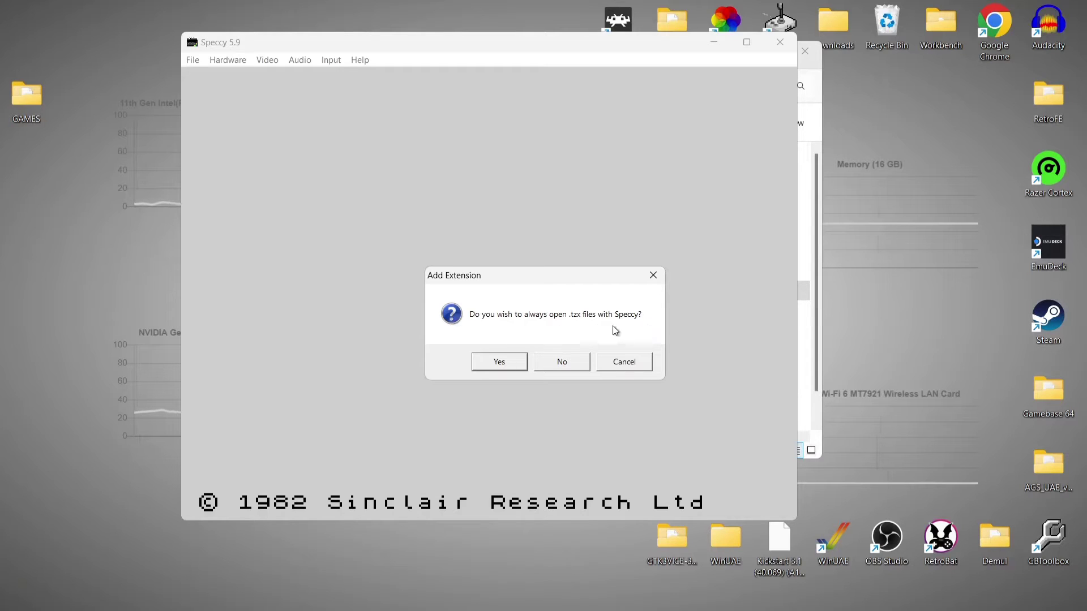
{"action": "left_click", "coordinate": [501, 361]}
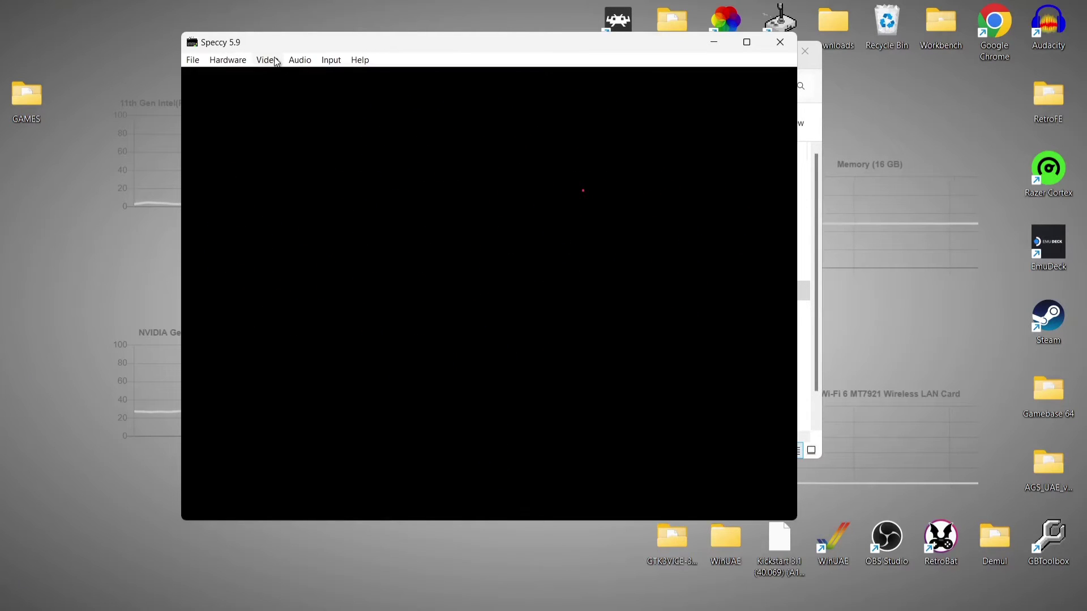
Close the emulator menus unchanged and press 2 for Vallation's setup screen with credits and Redefine Keys.
{"action": "left_click", "coordinate": [275, 59]}
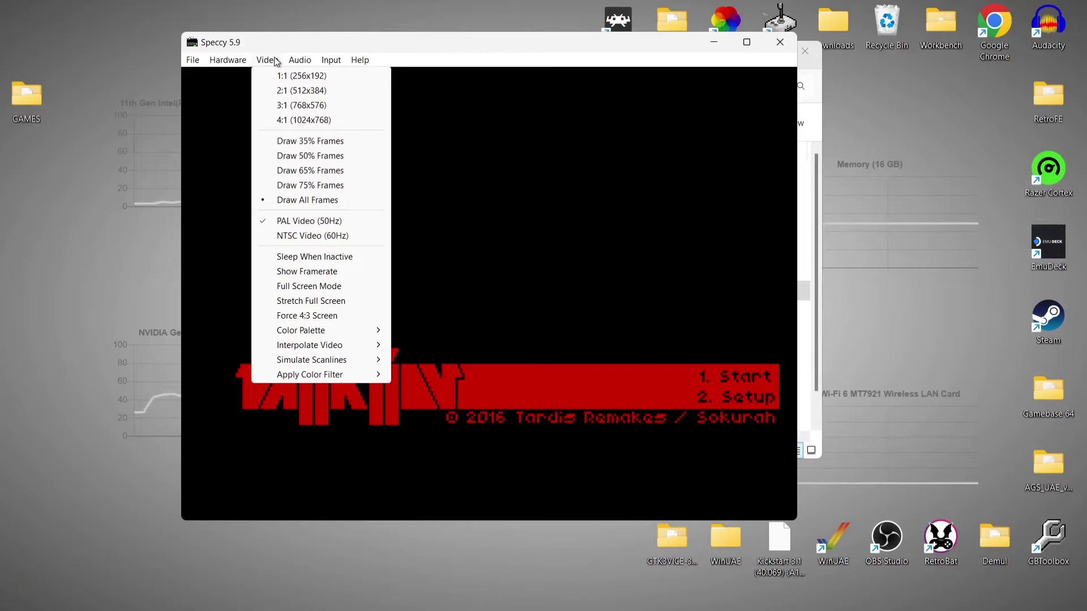
{"action": "mouse_move", "coordinate": [229, 62]}
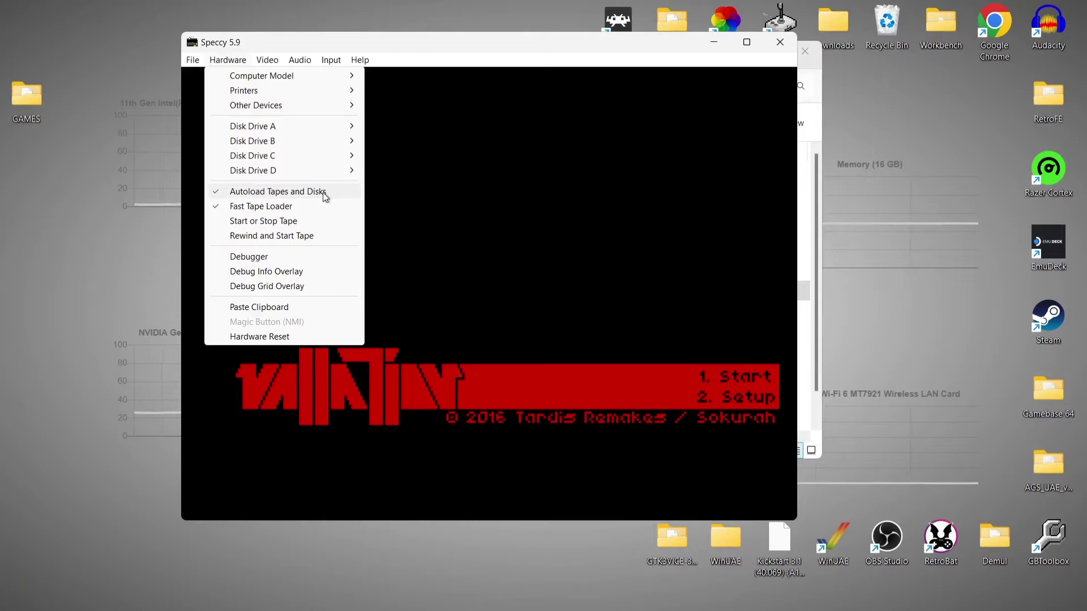
{"action": "left_click", "coordinate": [428, 41]}
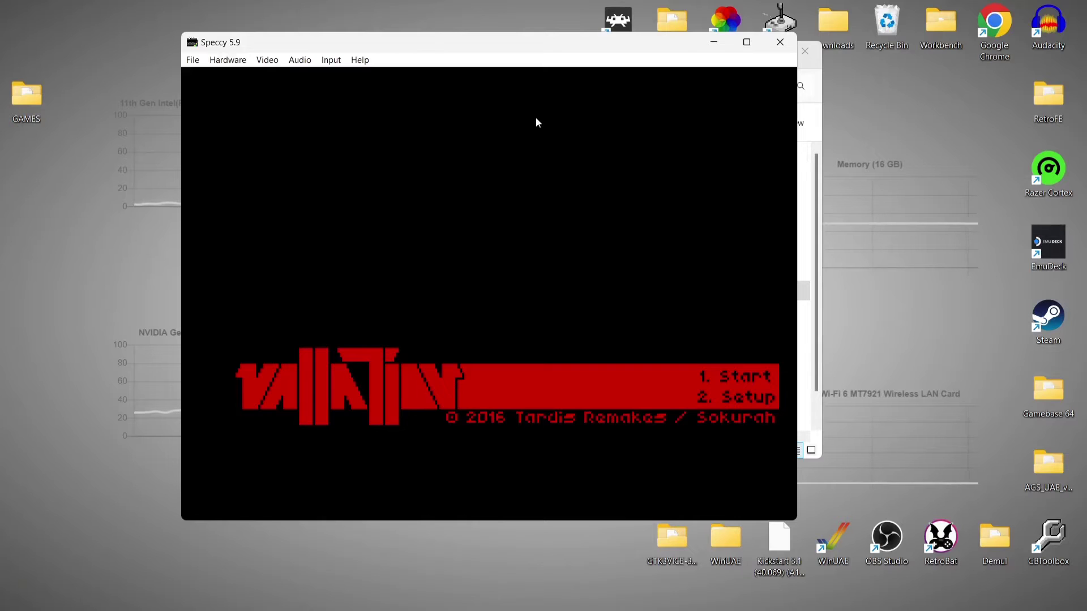
{"action": "key", "text": "2"}
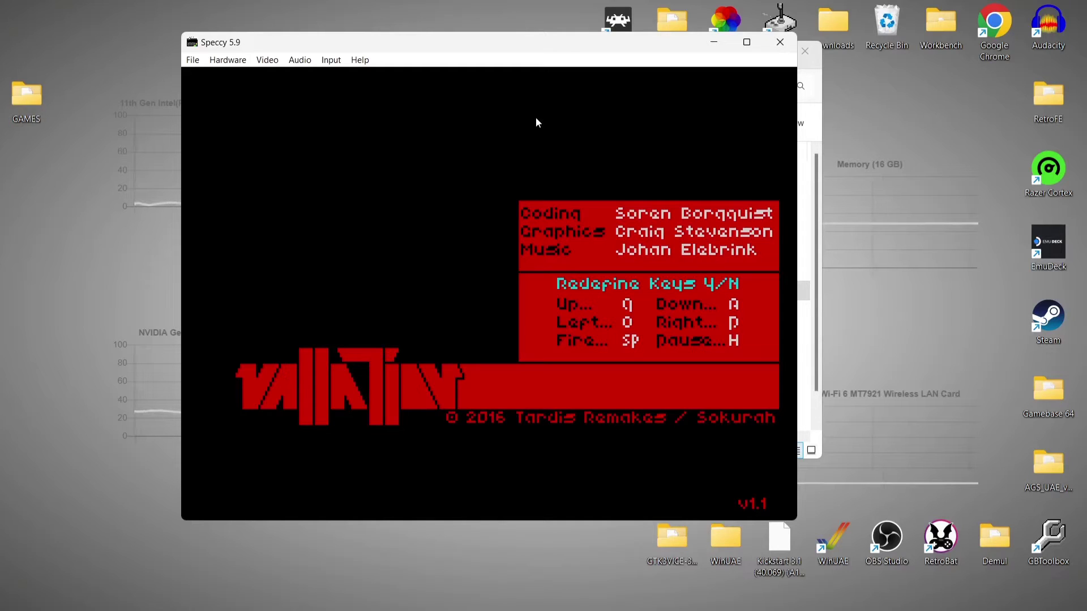
Start Vallation from the title menu and fly the creature up, right, then left into the next room.
{"action": "key", "text": "n"}
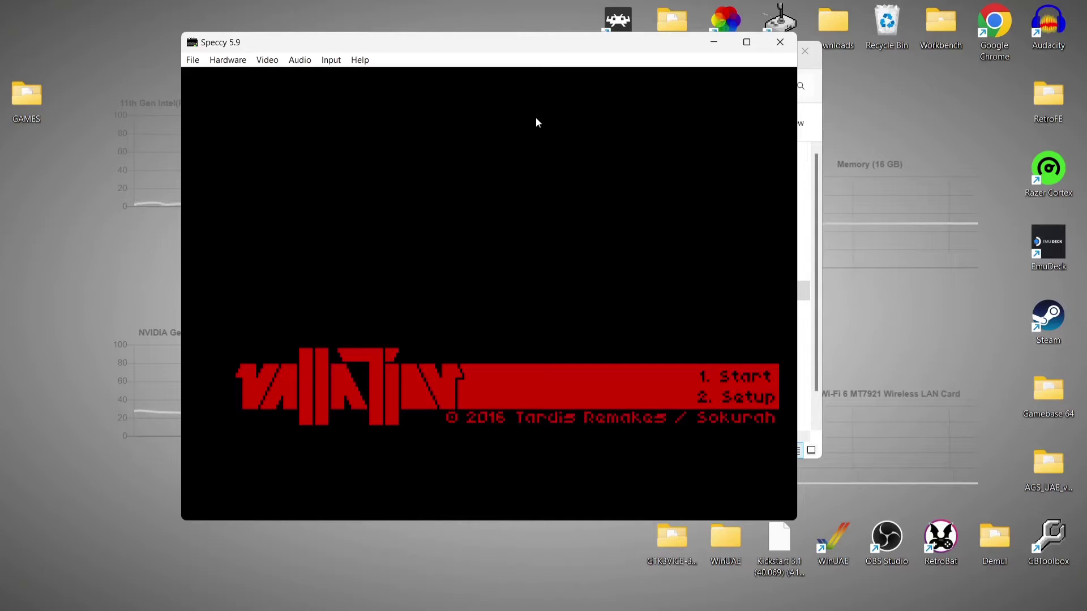
{"action": "key", "text": "1"}
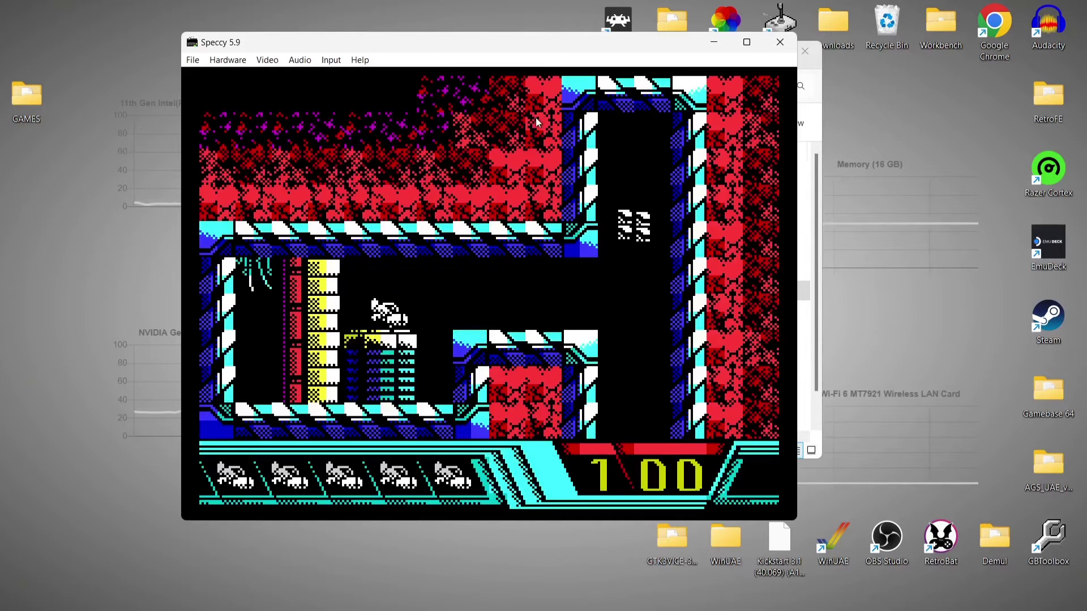
{"action": "key", "text": "q"}
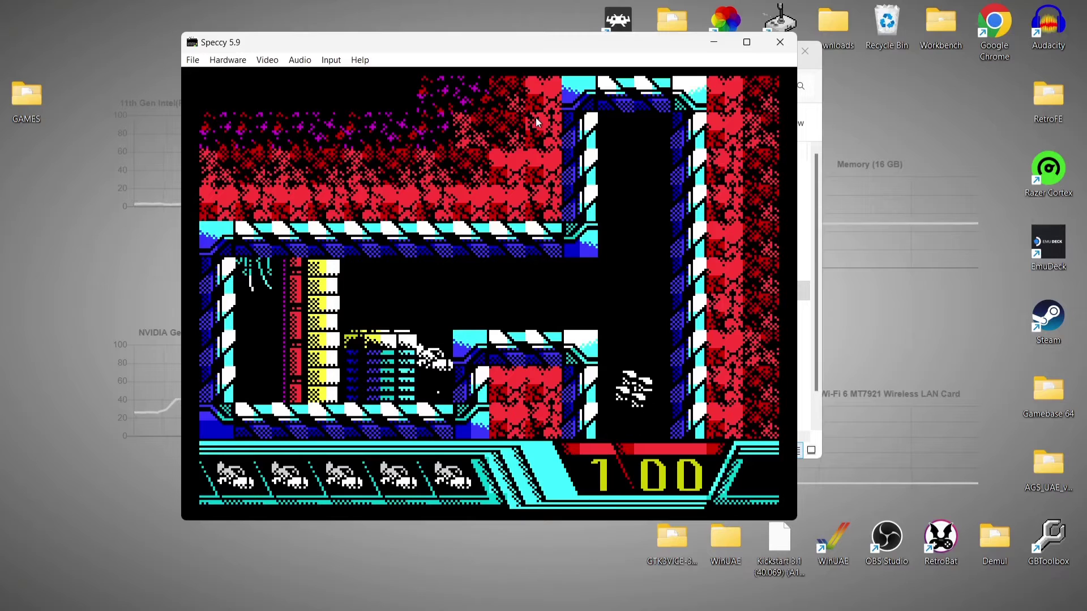
{"action": "key", "text": "p"}
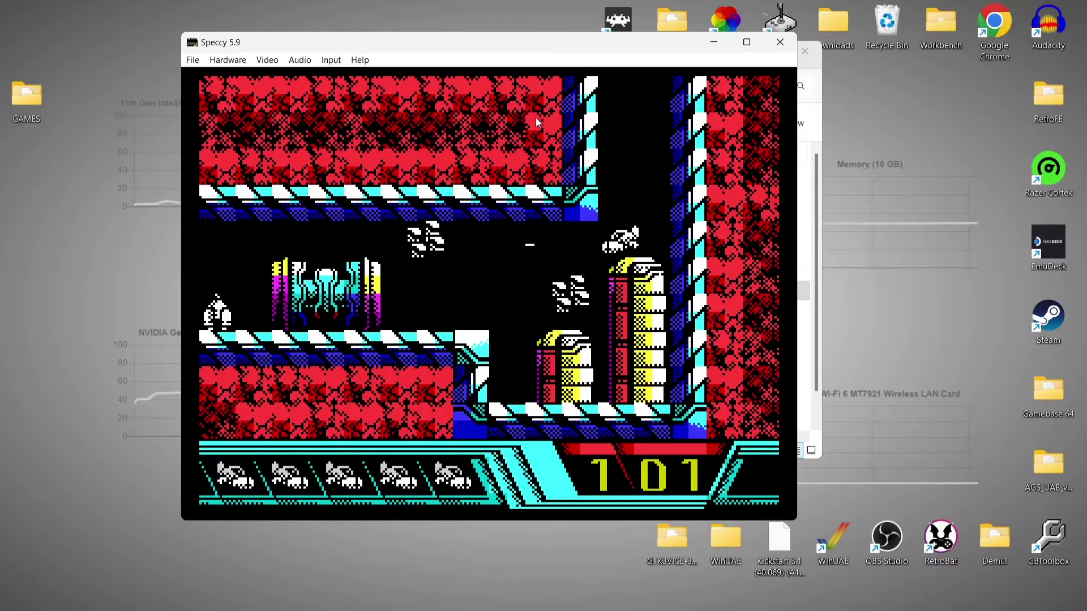
{"action": "key", "text": "o"}
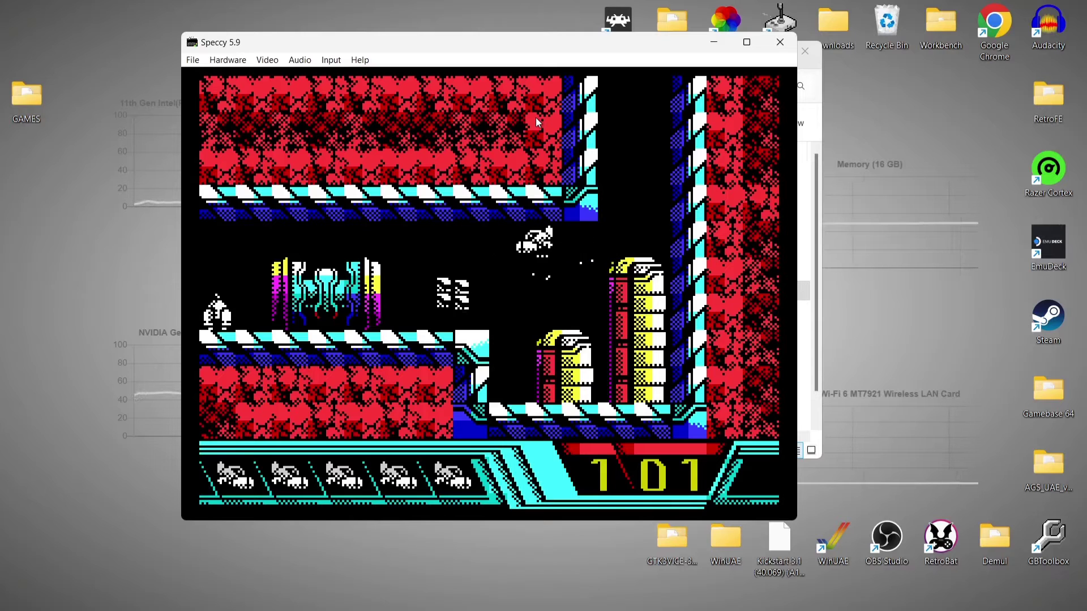
{"action": "key", "text": "o"}
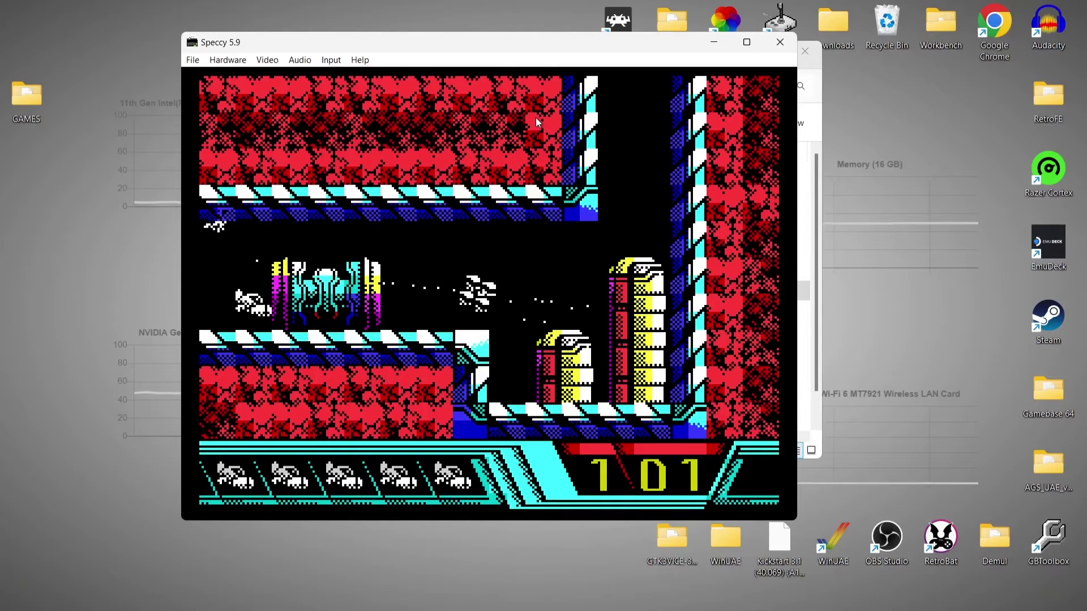
{"action": "key", "text": "o"}
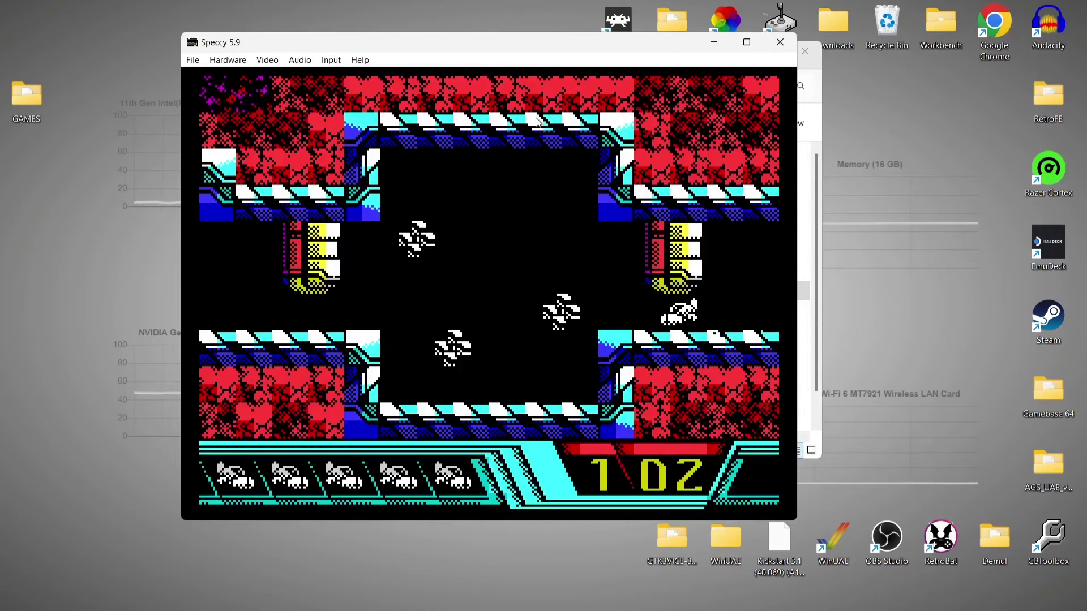
Keep flying left and up through further rooms until a life is lost.
{"action": "key", "text": "o"}
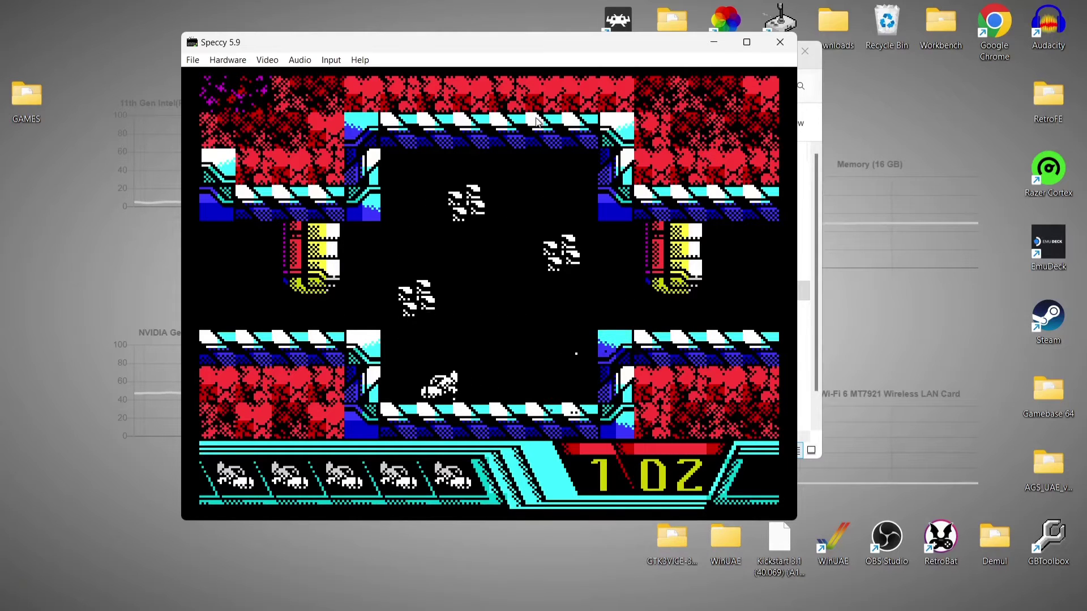
{"action": "key", "text": "o"}
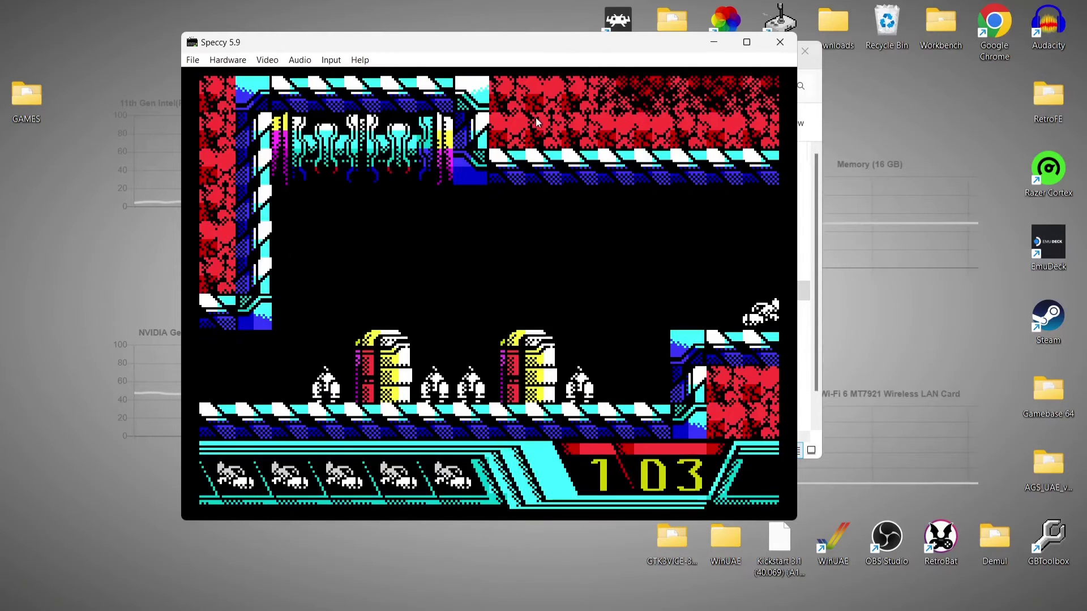
{"action": "key", "text": "o"}
{"action": "key", "text": "q"}
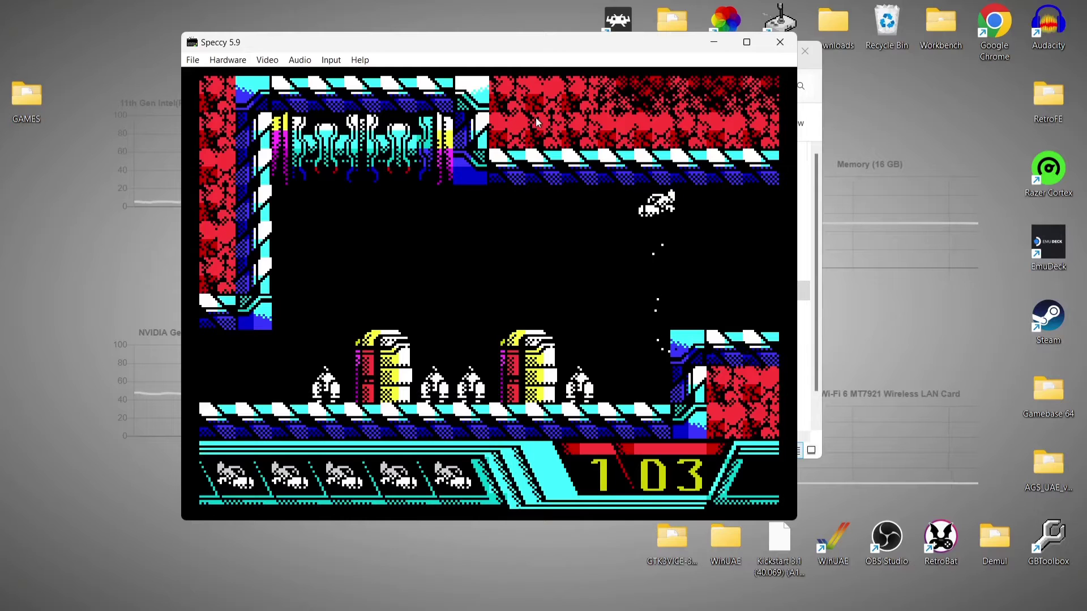
{"action": "key", "text": "o"}
{"action": "left_click", "coordinate": [274, 63]}
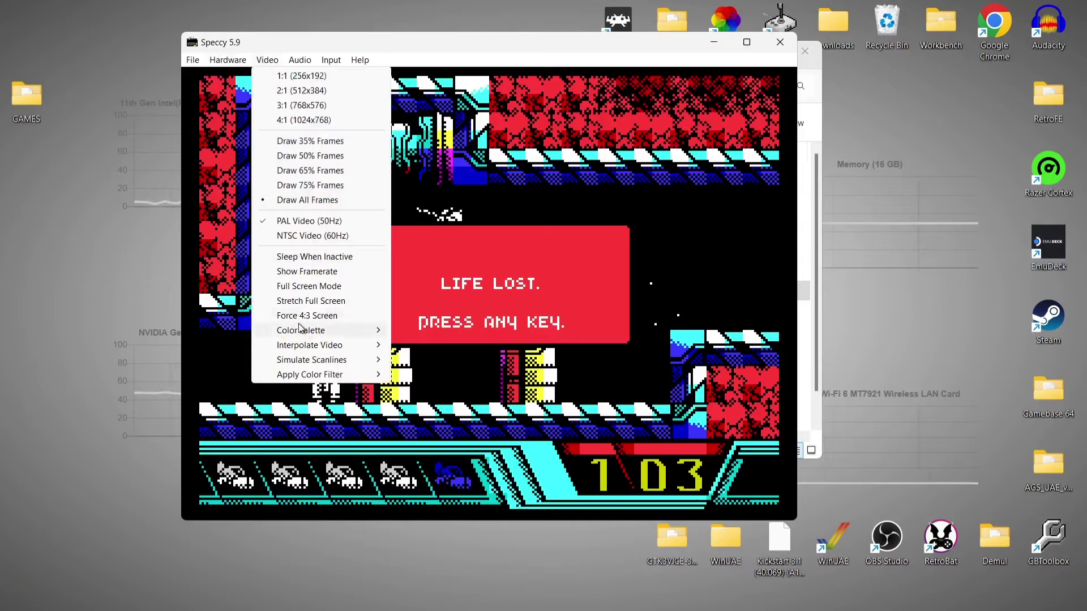
Switch the game display to the Monochrome CRT colour palette.
{"action": "mouse_move", "coordinate": [299, 324]}
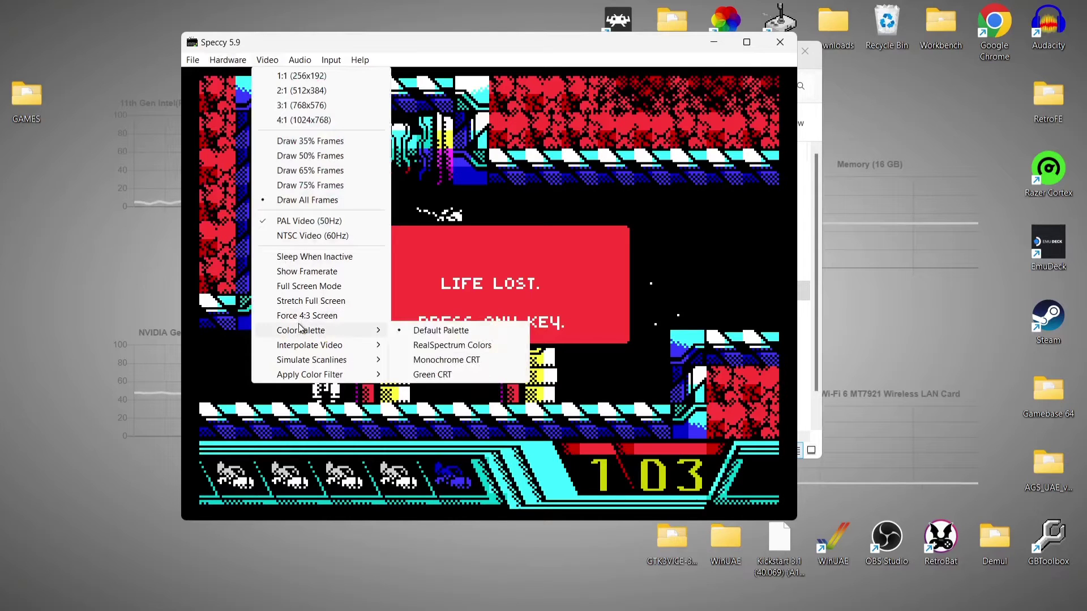
{"action": "left_click", "coordinate": [487, 361]}
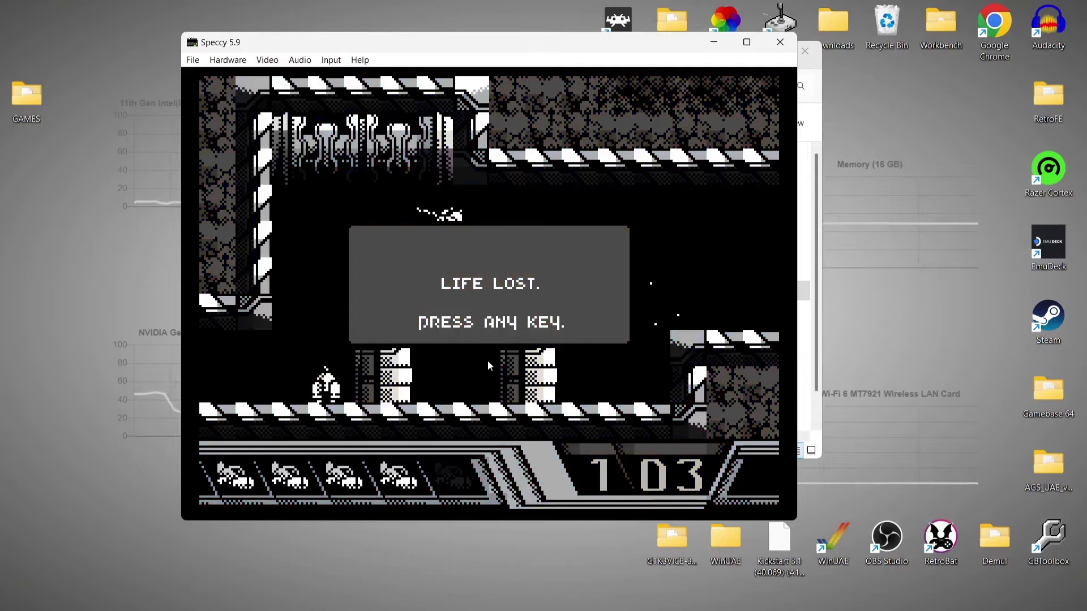
{"action": "left_click", "coordinate": [267, 59]}
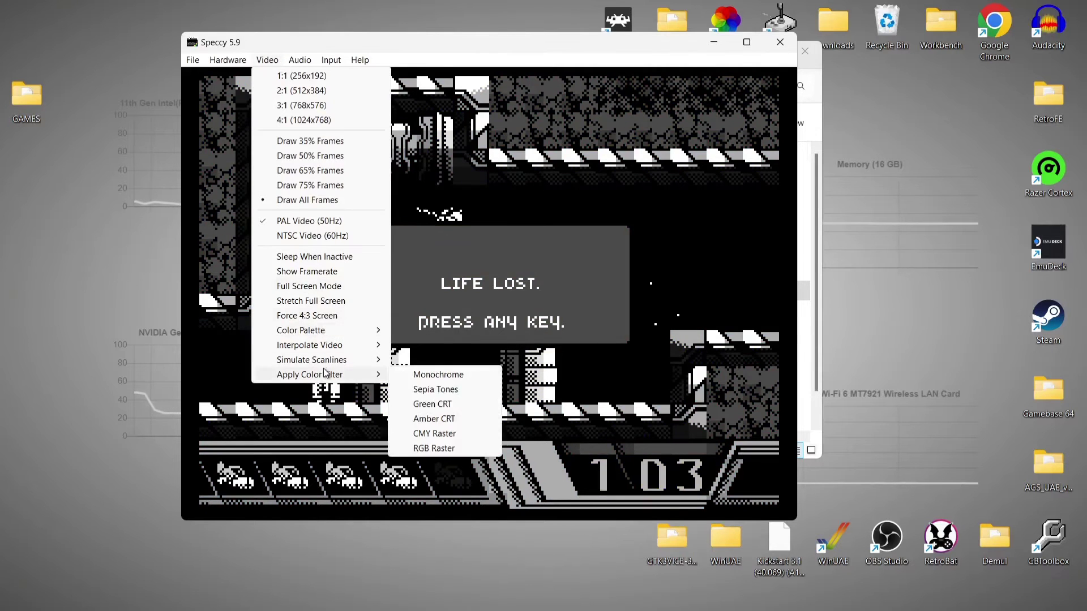
Switch the game display to the Green CRT colour palette.
{"action": "mouse_move", "coordinate": [351, 331]}
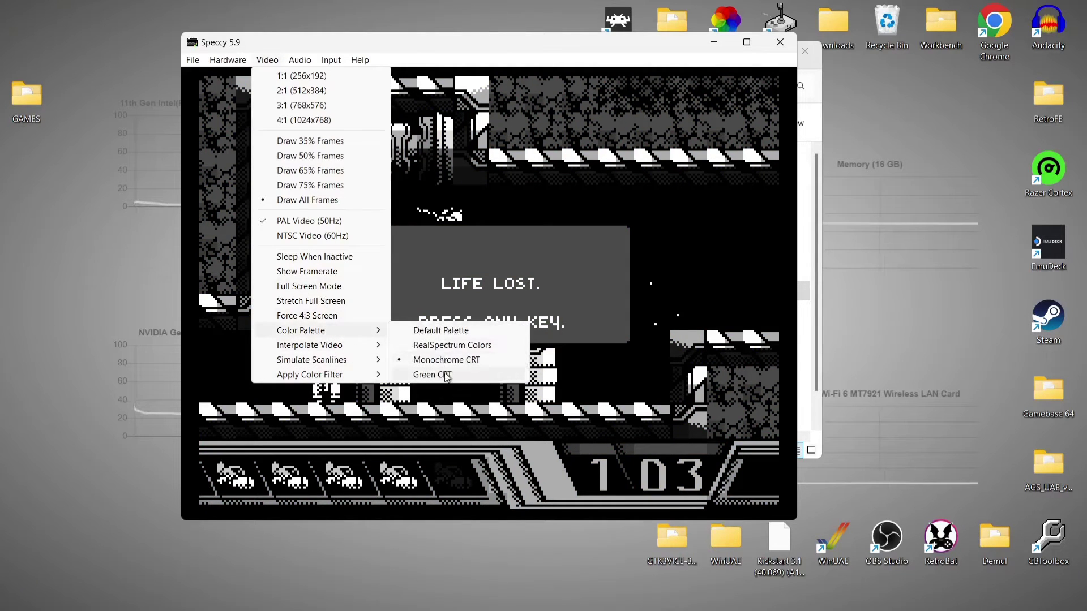
{"action": "left_click", "coordinate": [470, 376]}
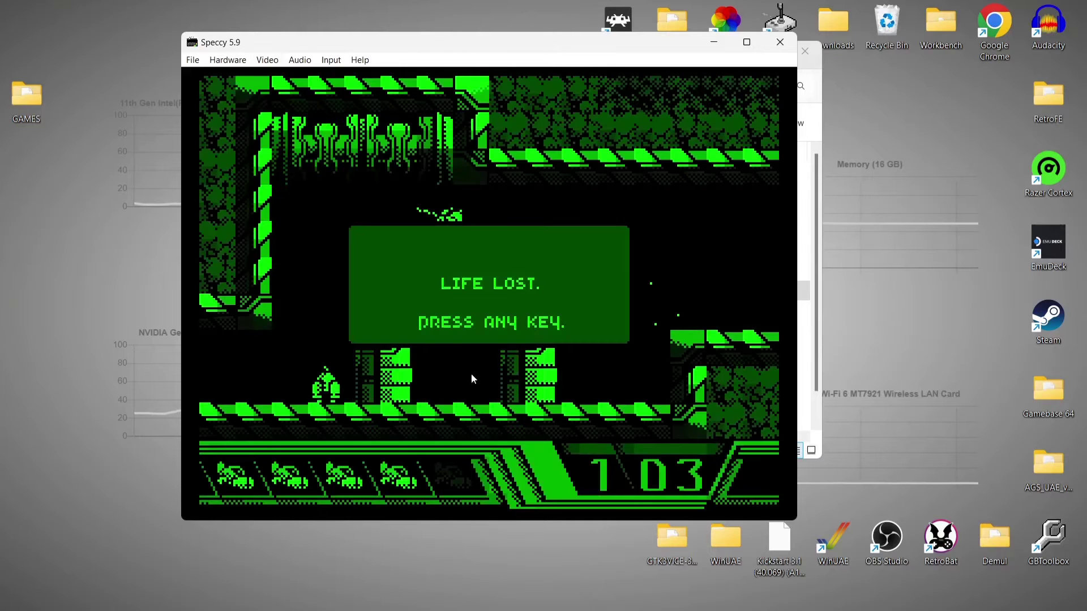
{"action": "left_click", "coordinate": [270, 60]}
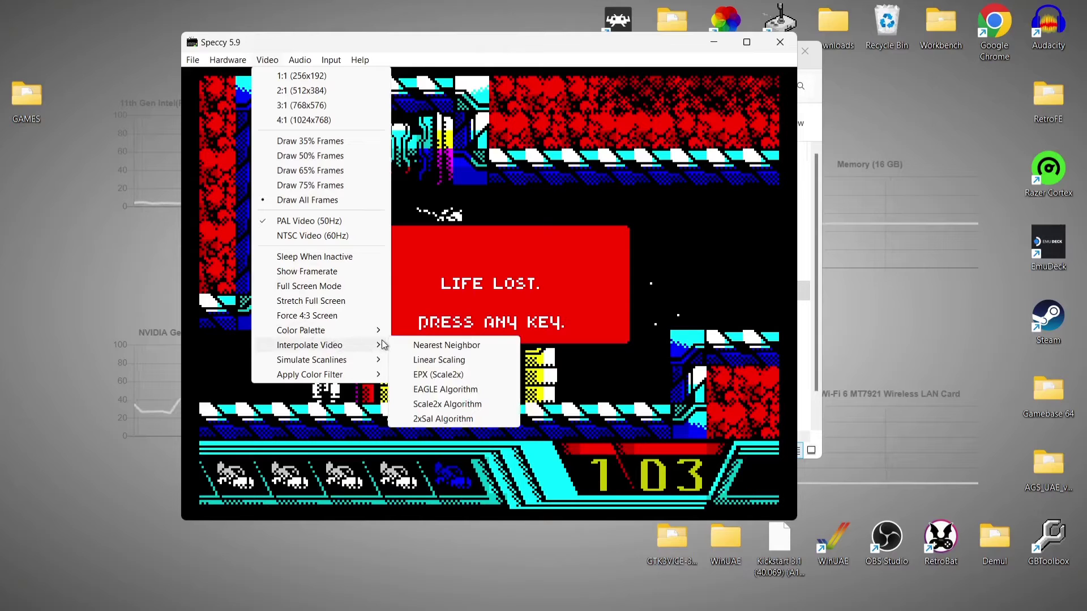
Smooth the game picture with 2xSal interpolation, then Scale2x interpolation.
{"action": "left_click", "coordinate": [484, 421]}
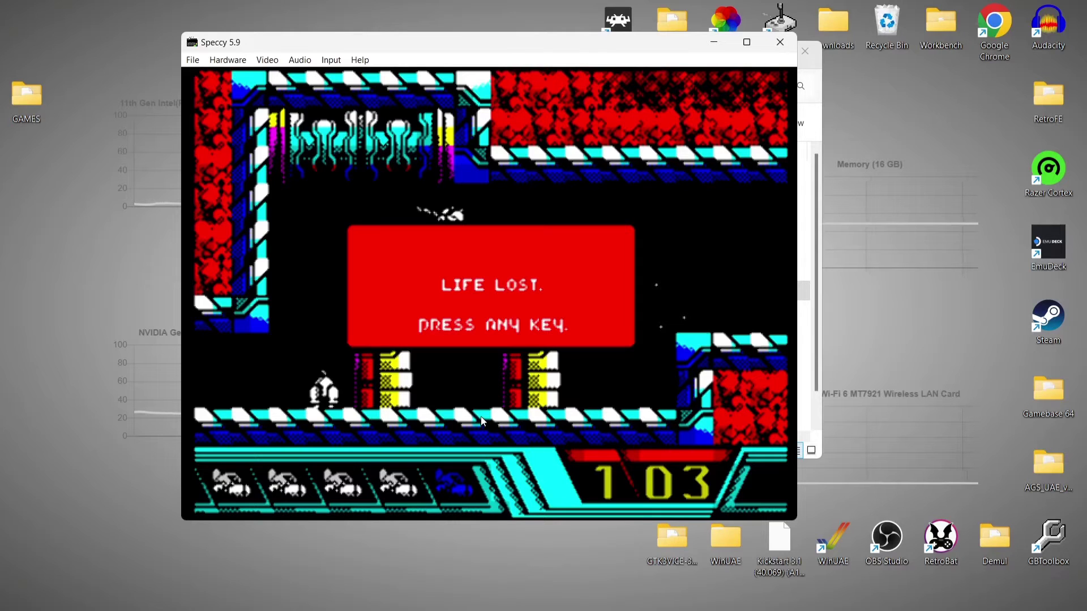
{"action": "left_click", "coordinate": [267, 60]}
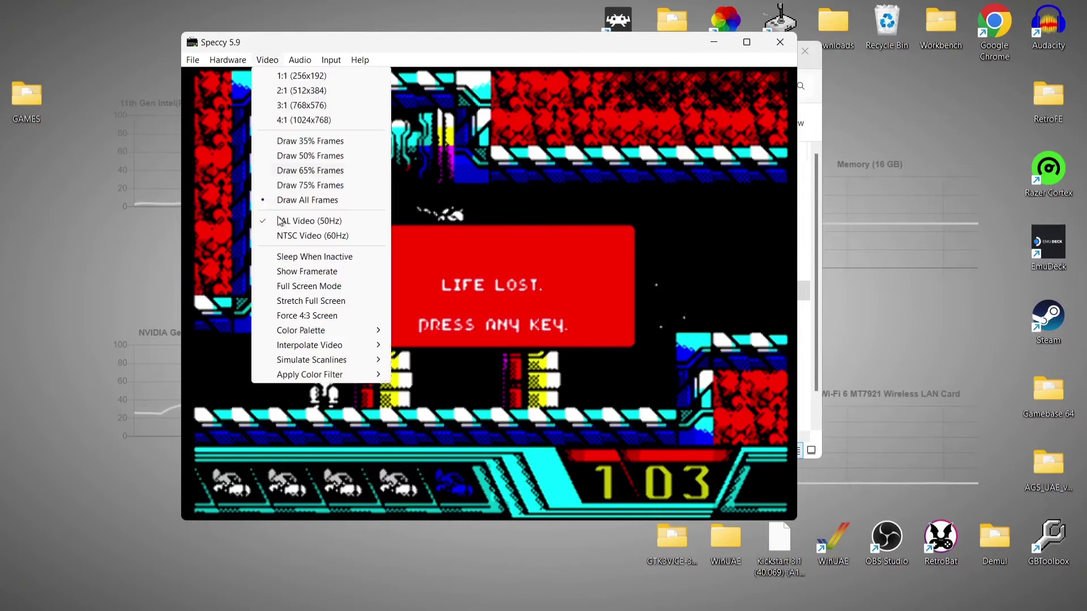
{"action": "mouse_move", "coordinate": [303, 346]}
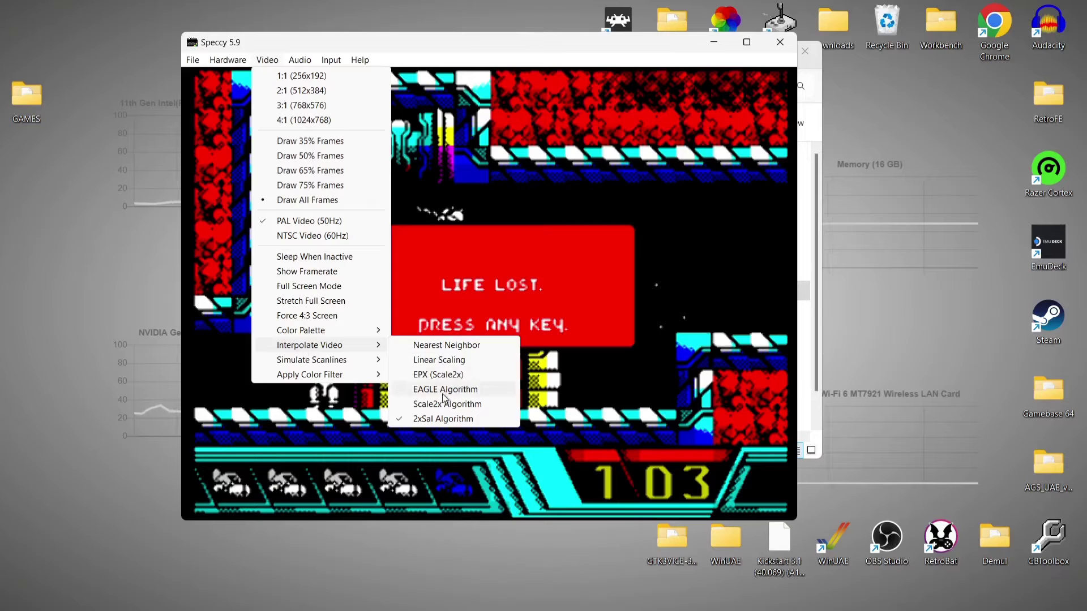
{"action": "left_click", "coordinate": [491, 403]}
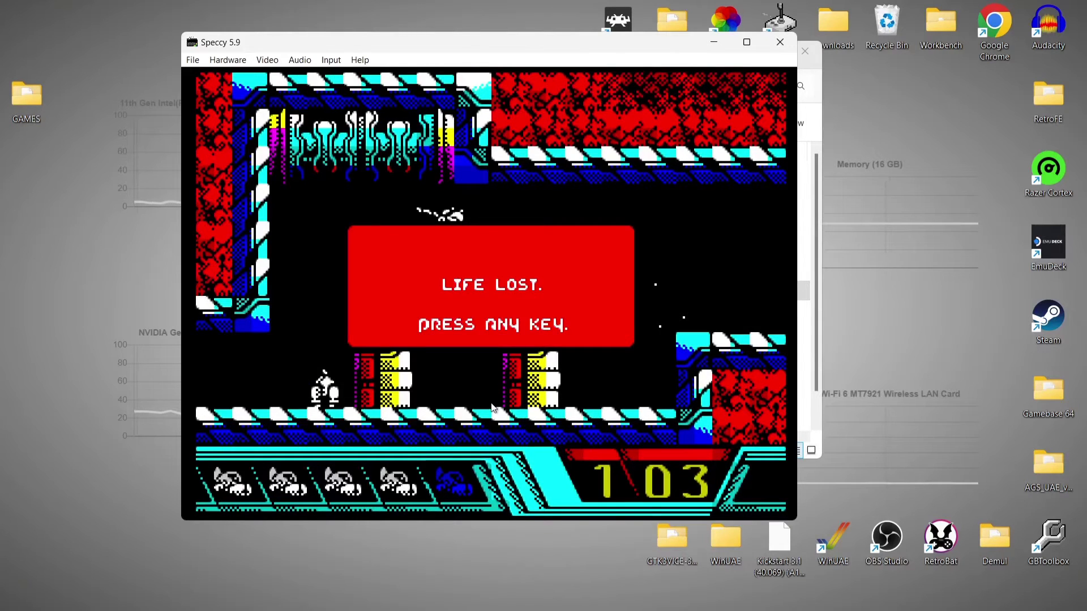
Set interpolation to Nearest Neighbor for sharp pixels and bring up the Simulate Scanlines choices.
{"action": "left_click", "coordinate": [268, 60]}
{"action": "mouse_move", "coordinate": [308, 346]}
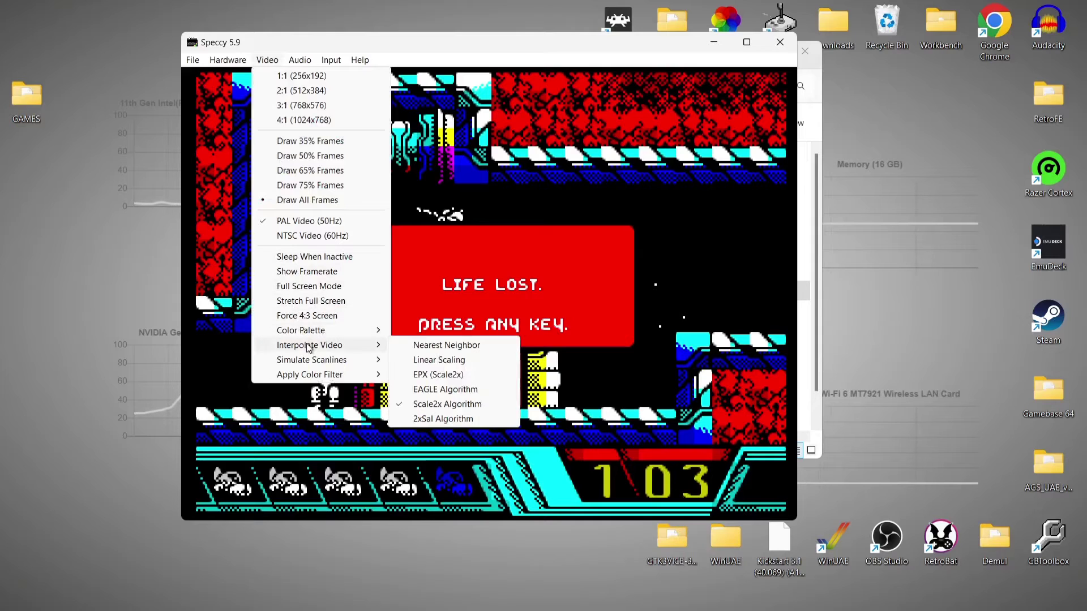
{"action": "left_click", "coordinate": [468, 344]}
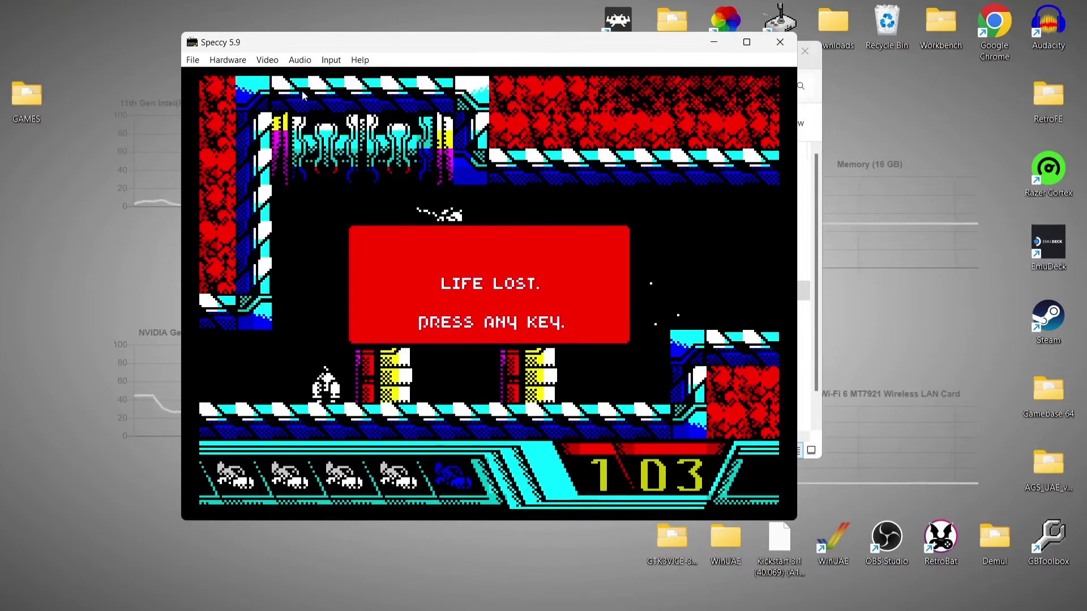
{"action": "left_click", "coordinate": [267, 60]}
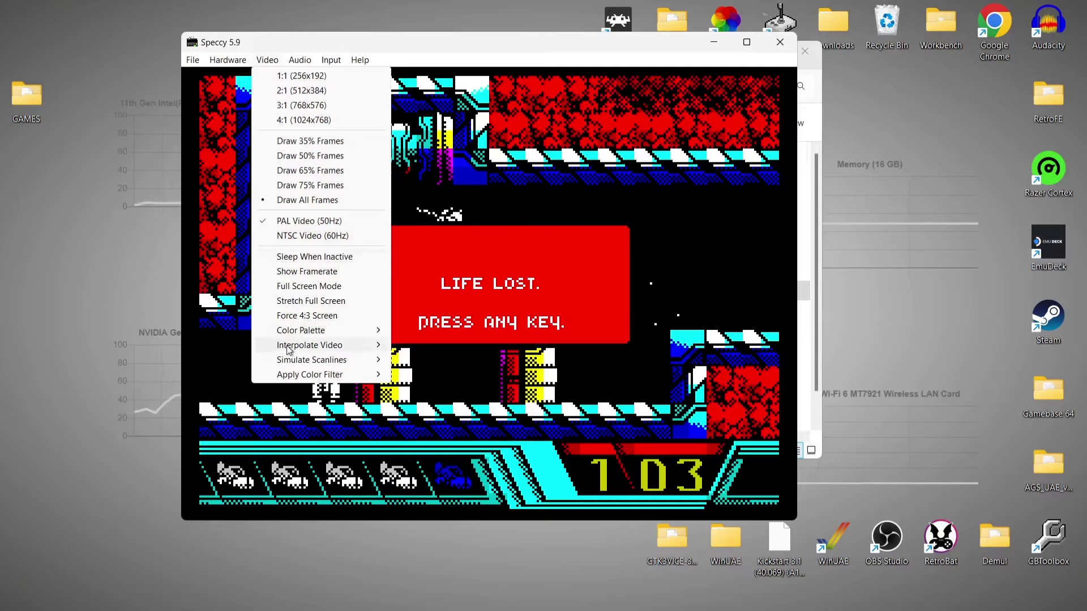
{"action": "mouse_move", "coordinate": [300, 364]}
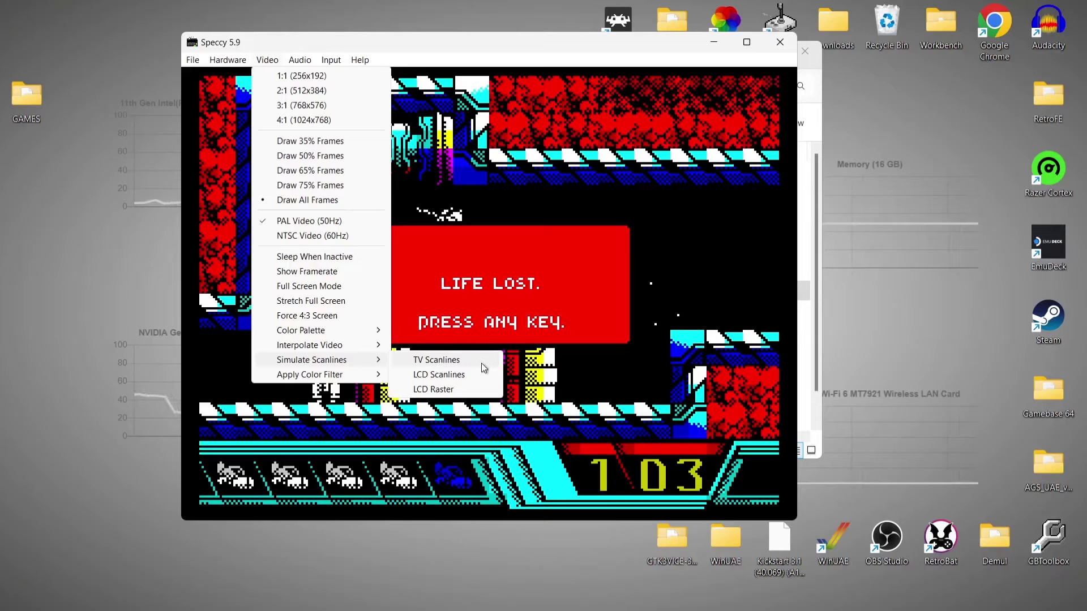
Try the LCD Raster overlay, resume play past LIFE LOST, then switch to TV Scanlines.
{"action": "left_click", "coordinate": [470, 389]}
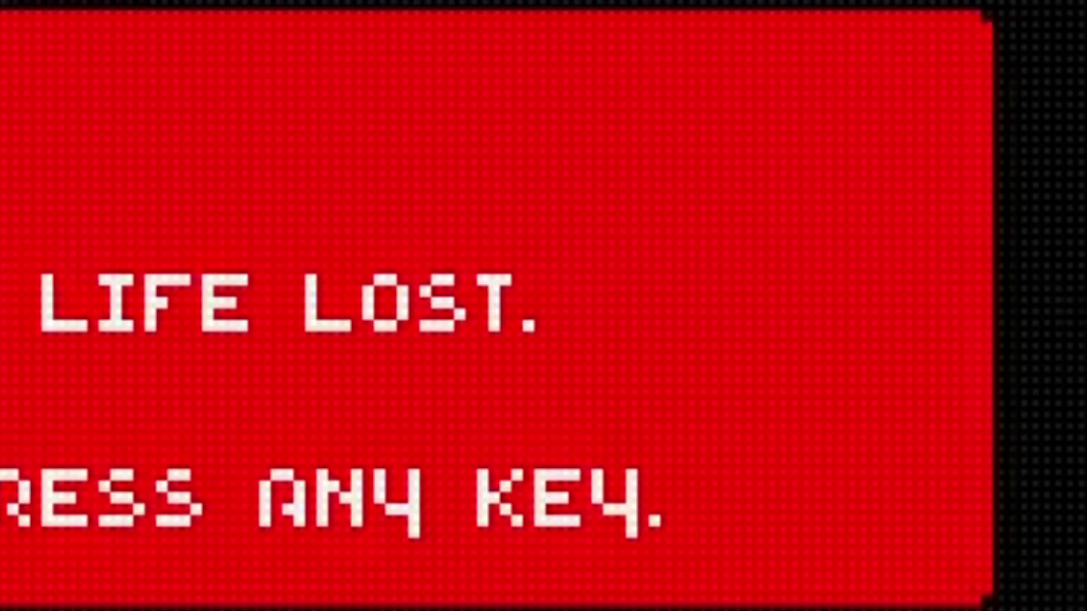
{"action": "key", "text": "space"}
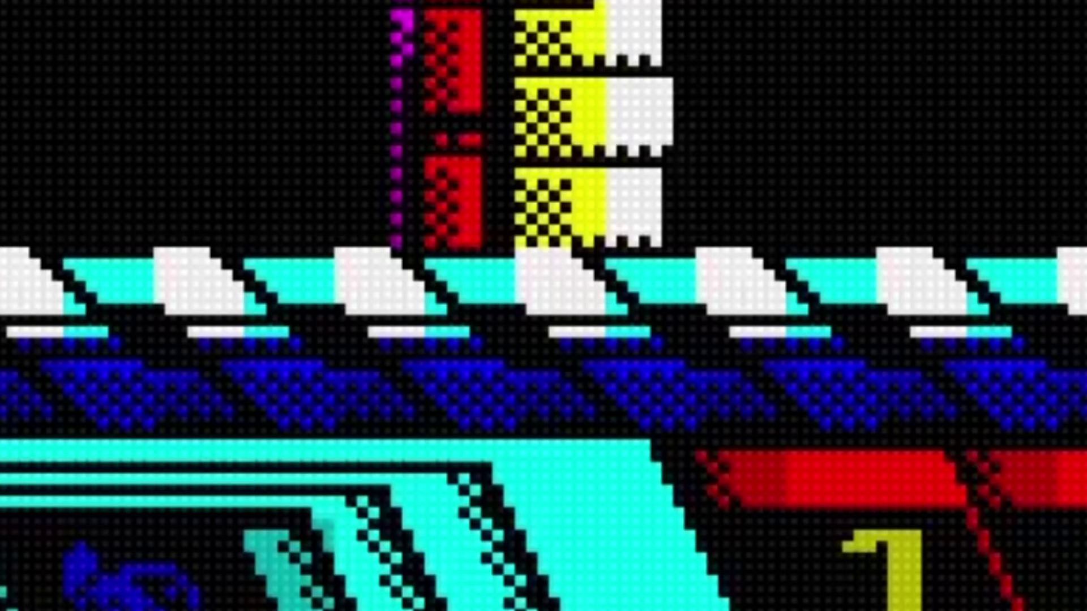
{"action": "left_click", "coordinate": [268, 60]}
{"action": "mouse_move", "coordinate": [317, 356]}
{"action": "left_click", "coordinate": [465, 357]}
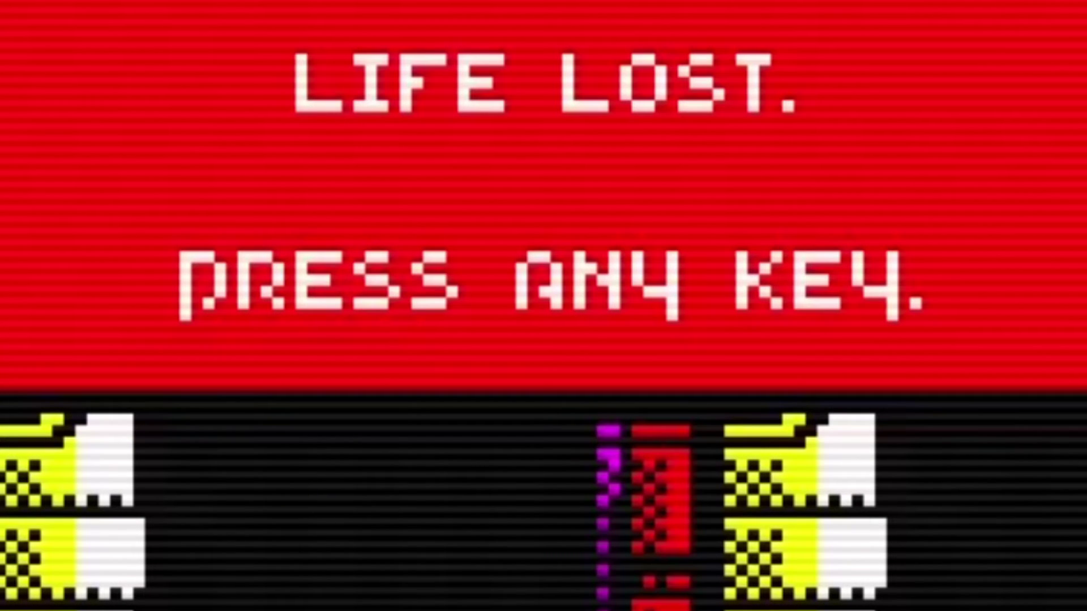
{"action": "left_click", "coordinate": [195, 60]}
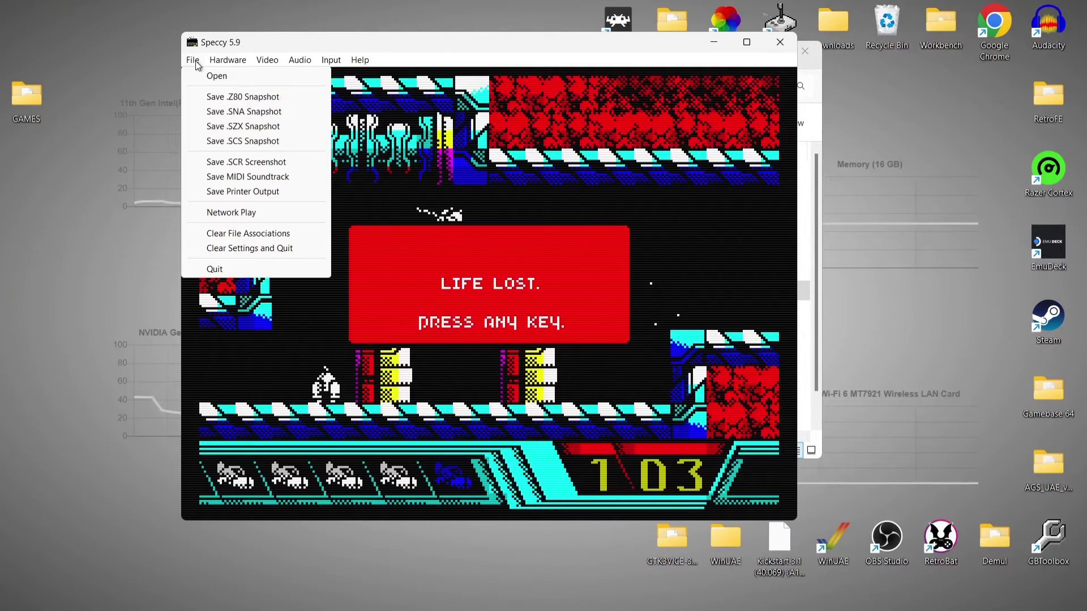
Uncheck Autoload Tapes and Disks and hardware-reset the Spectrum to its 1982 screen.
{"action": "mouse_move", "coordinate": [222, 60]}
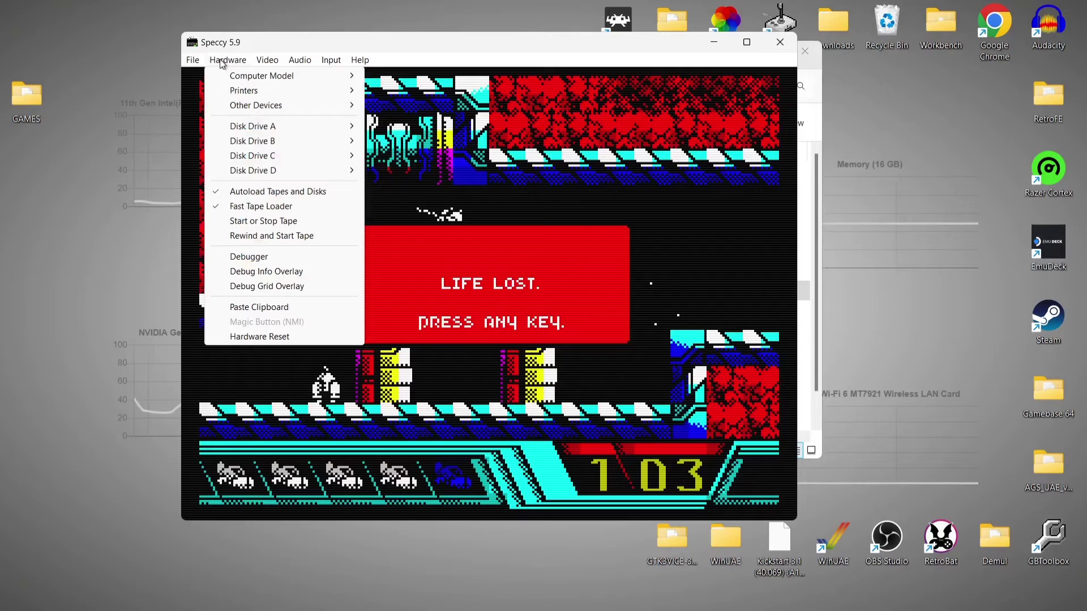
{"action": "left_click", "coordinate": [332, 191]}
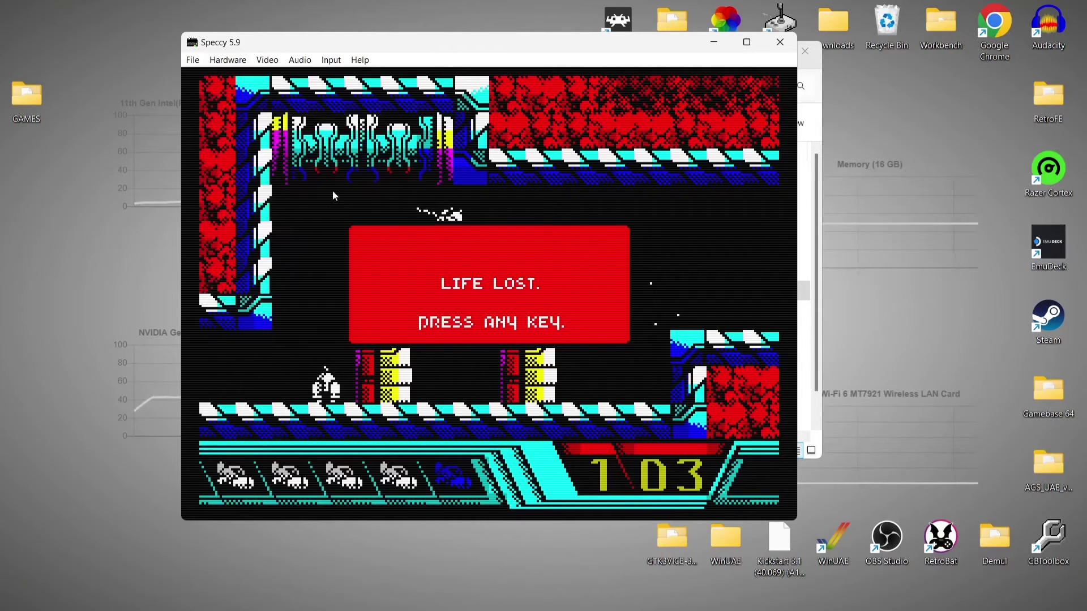
{"action": "left_click", "coordinate": [215, 61]}
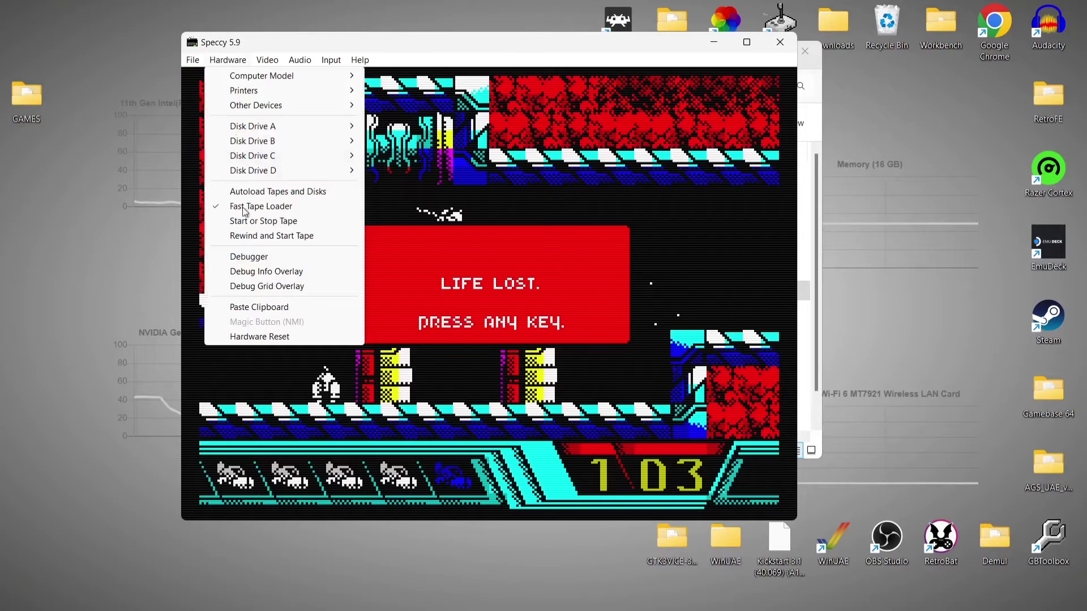
{"action": "left_click", "coordinate": [253, 336]}
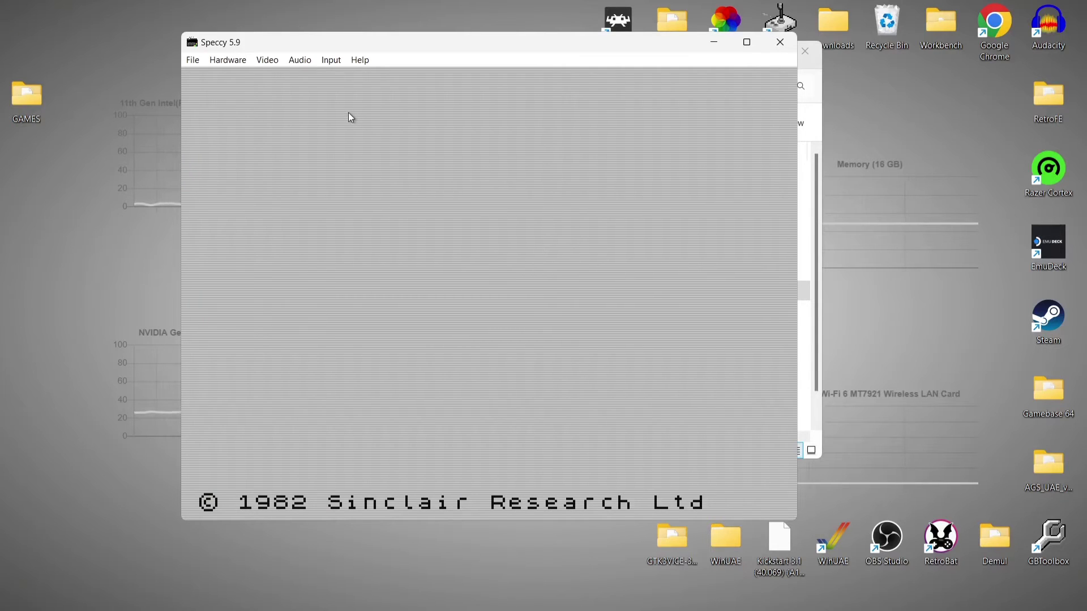
Insert the Vallation.tzx tape through File > Open.
{"action": "left_click", "coordinate": [214, 60]}
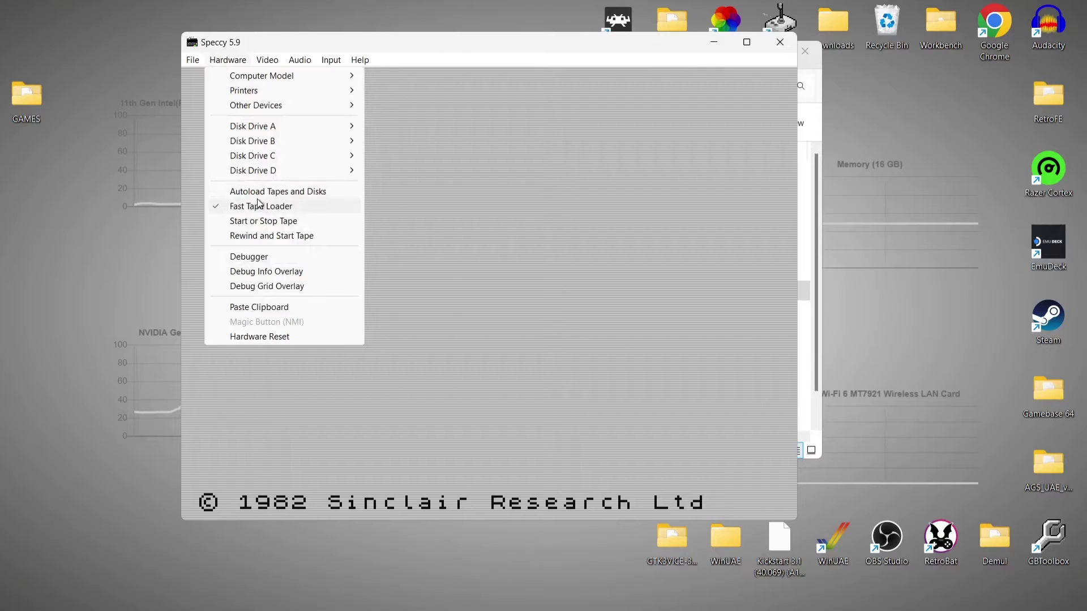
{"action": "left_click", "coordinate": [195, 59]}
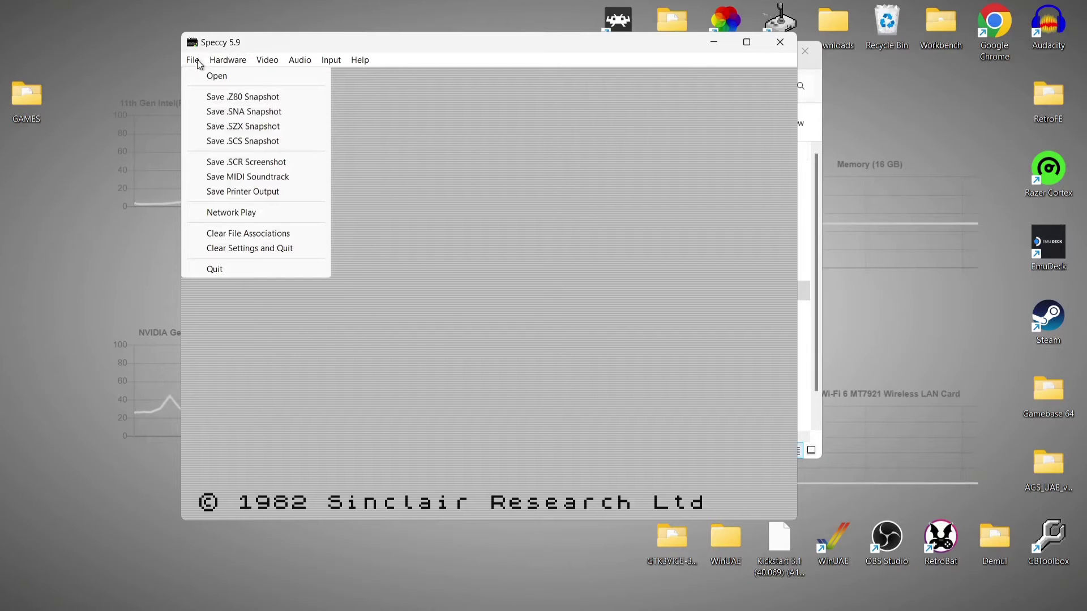
{"action": "left_click", "coordinate": [205, 75]}
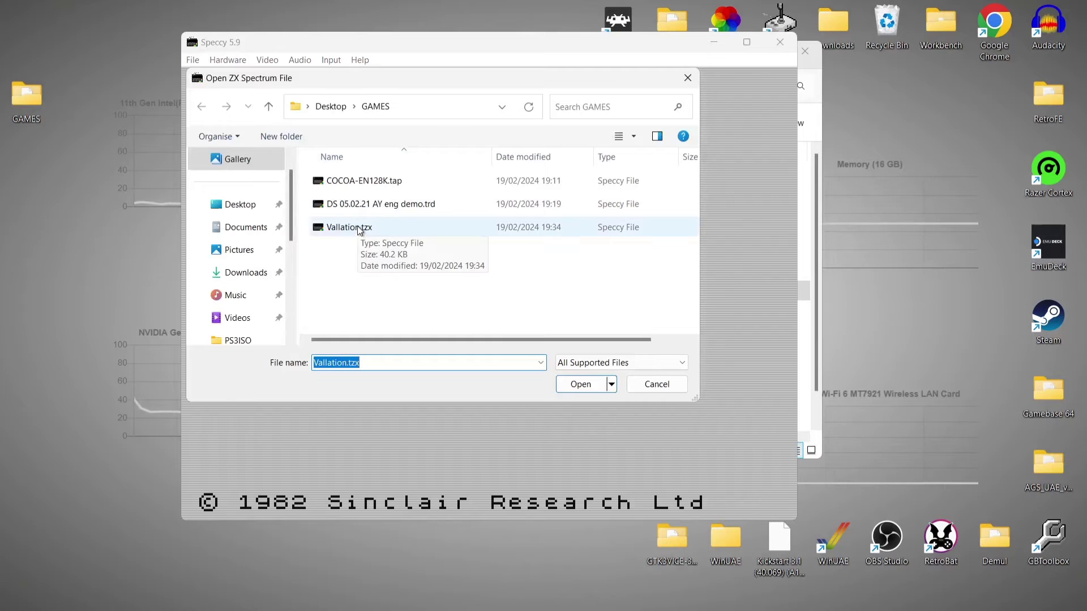
{"action": "double_click", "coordinate": [357, 227]}
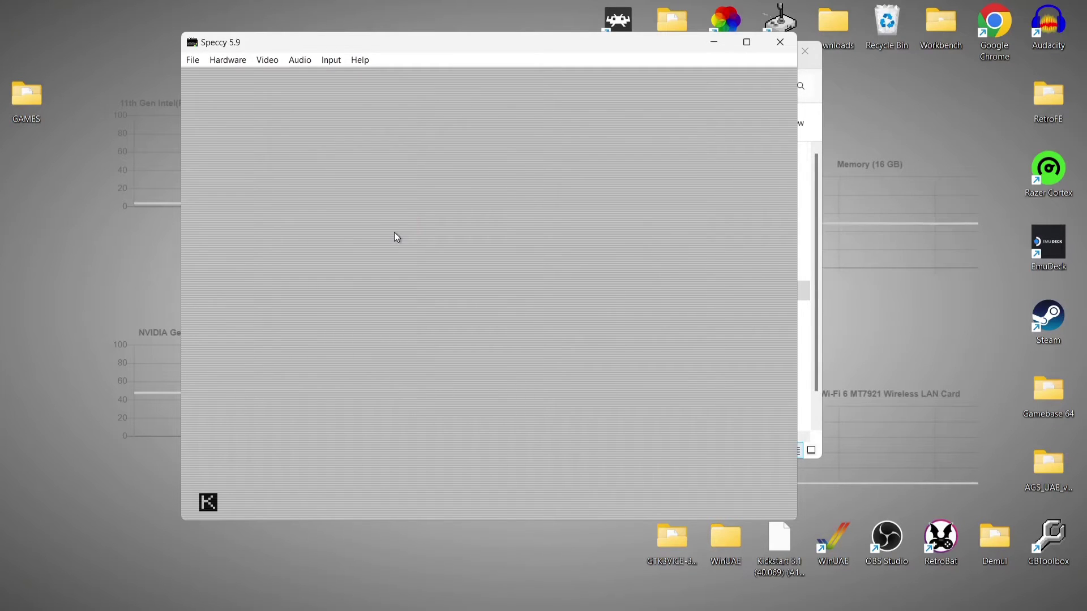
Enter LOAD "" at the BASIC prompt to start loading the tape.
{"action": "key", "text": "j"}
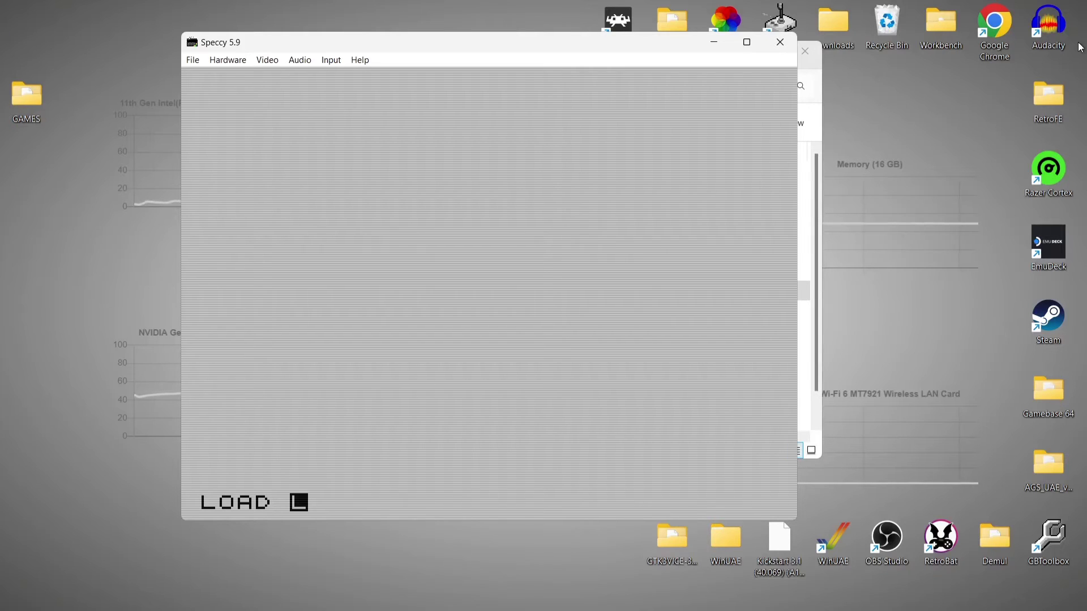
{"action": "type", "text": "\"\""}
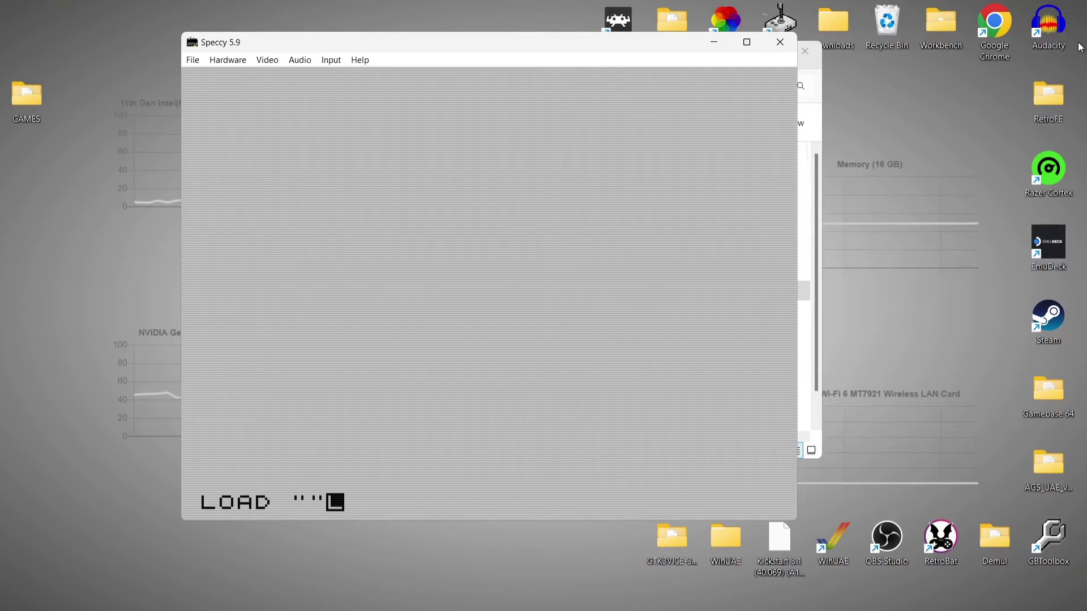
{"action": "key", "text": "Return"}
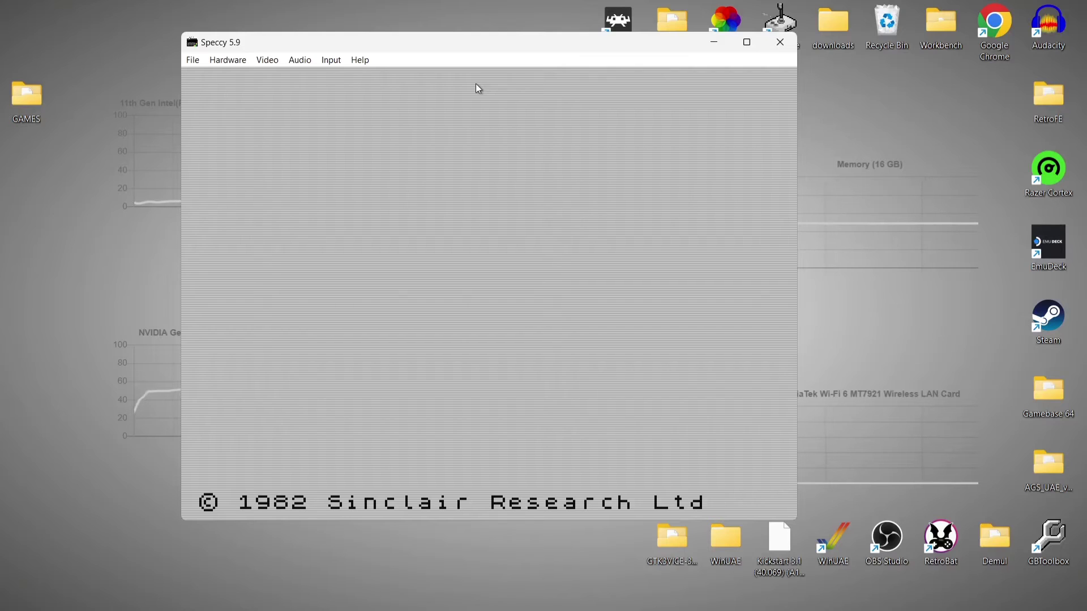
Set the computer model to ZX Spectrum 128kB and move the emulator window down and right.
{"action": "left_click", "coordinate": [237, 60]}
{"action": "mouse_move", "coordinate": [242, 75]}
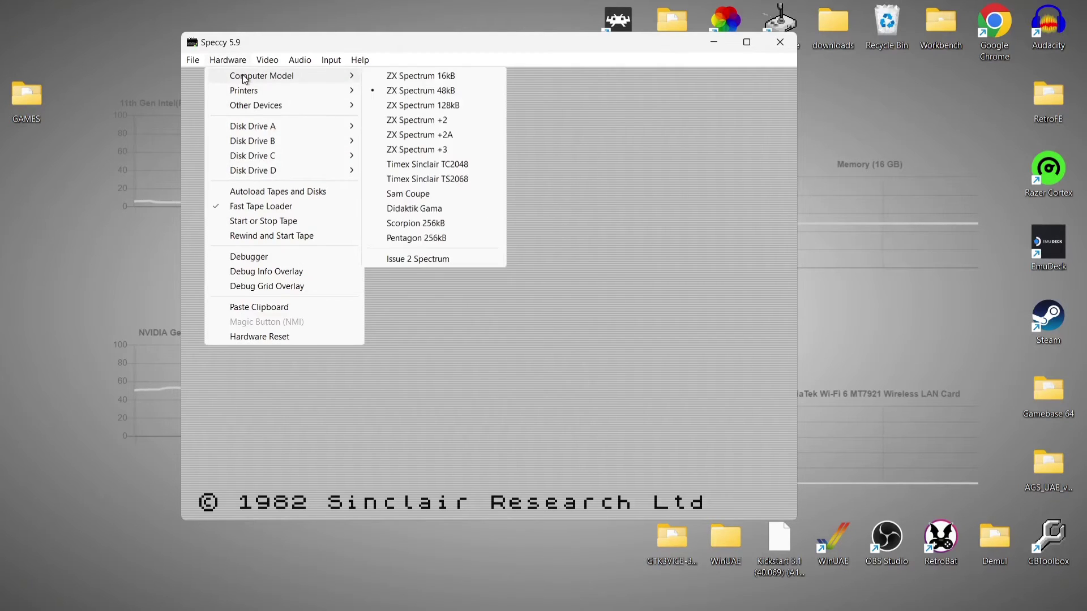
{"action": "left_click", "coordinate": [477, 106]}
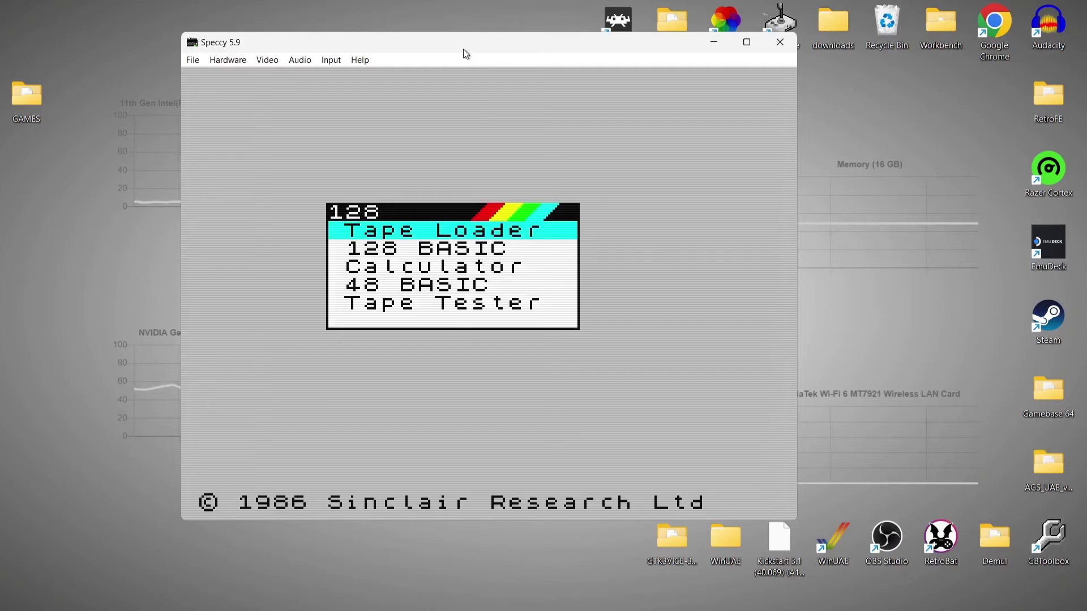
{"action": "left_click_drag", "start_coordinate": [463, 49], "coordinate": [551, 68]}
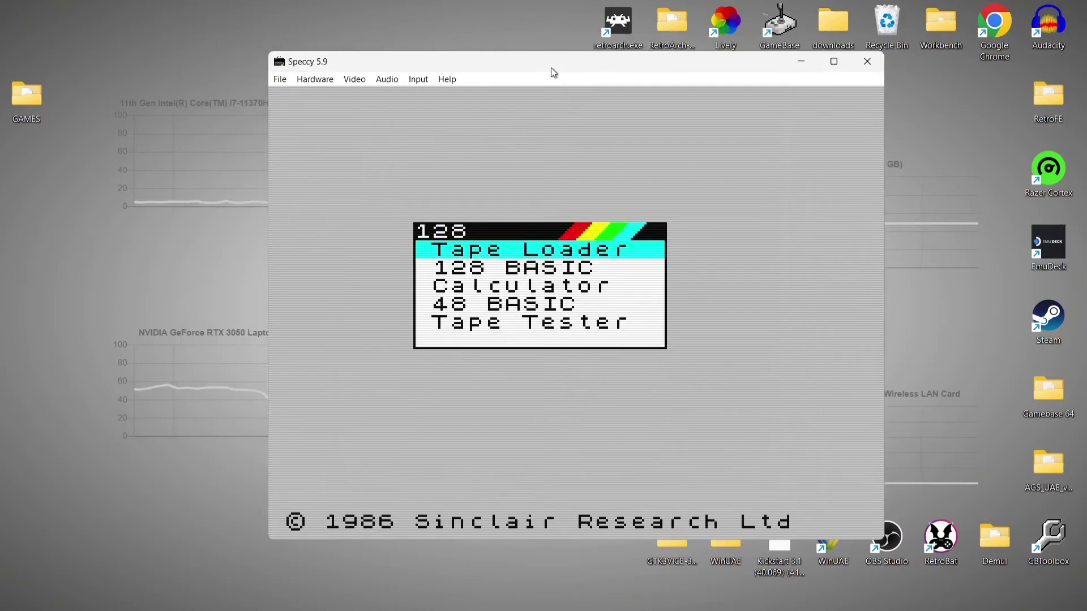
{"action": "left_click", "coordinate": [421, 80]}
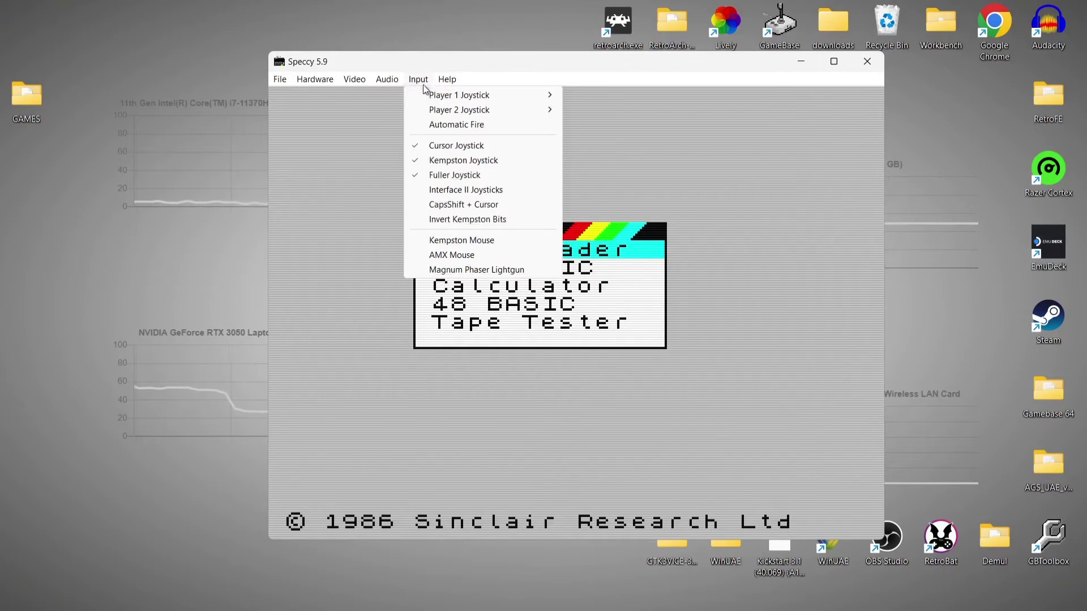
Assign the 6 axis 18 button gamepad with hat switch as the Player 1 joystick.
{"action": "mouse_move", "coordinate": [430, 100]}
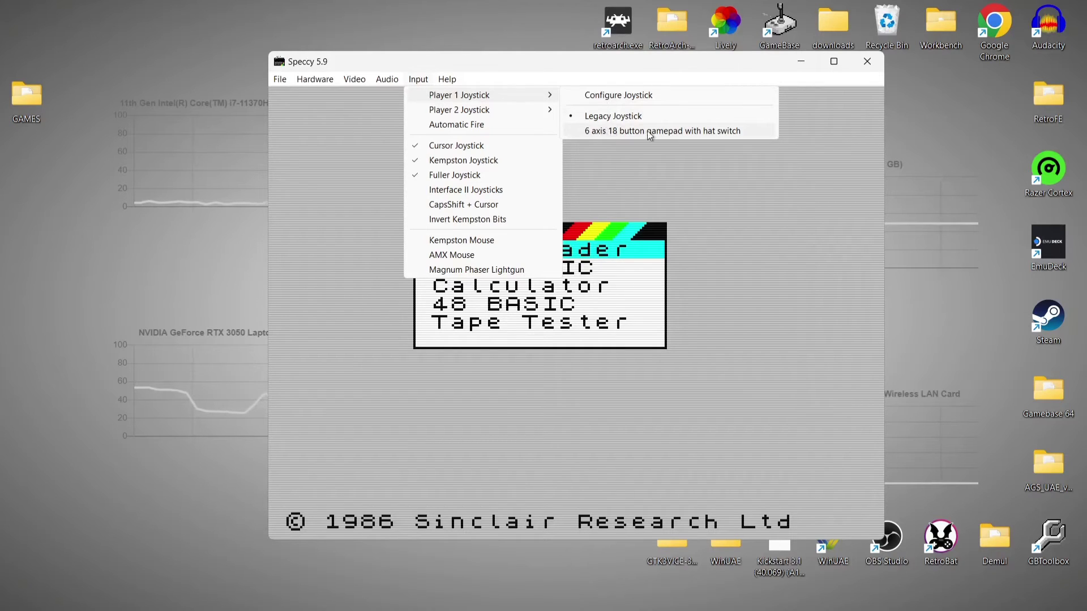
{"action": "left_click", "coordinate": [684, 131]}
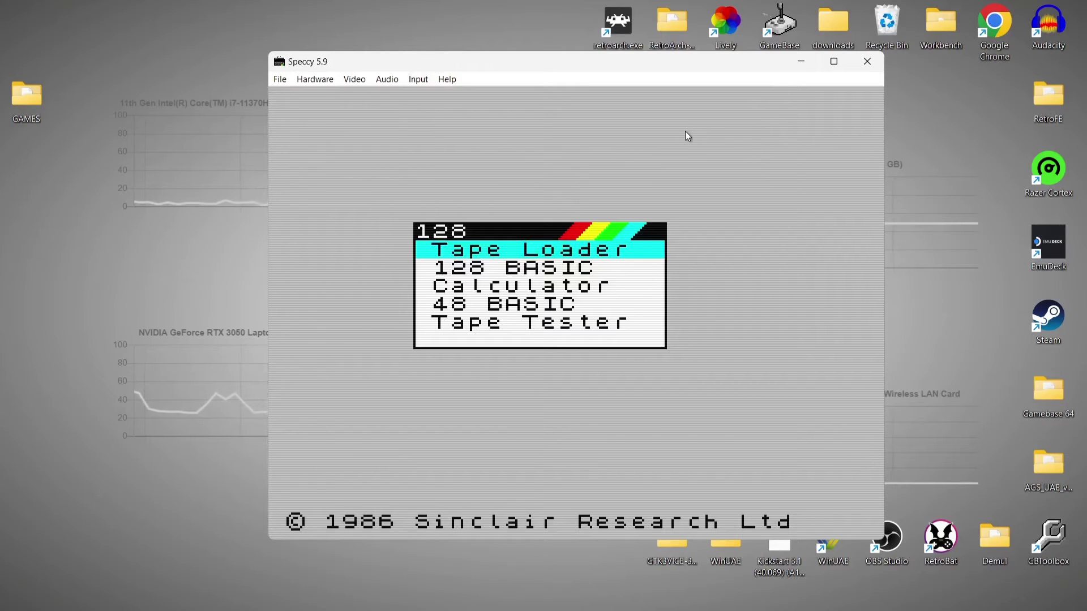
{"action": "left_click", "coordinate": [425, 78]}
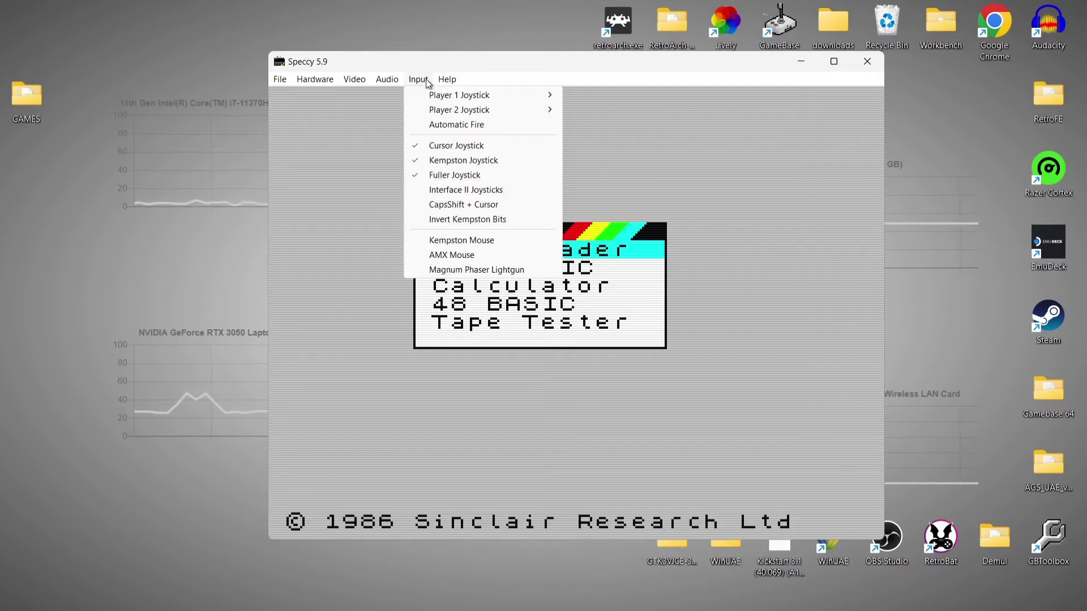
{"action": "left_click", "coordinate": [506, 125]}
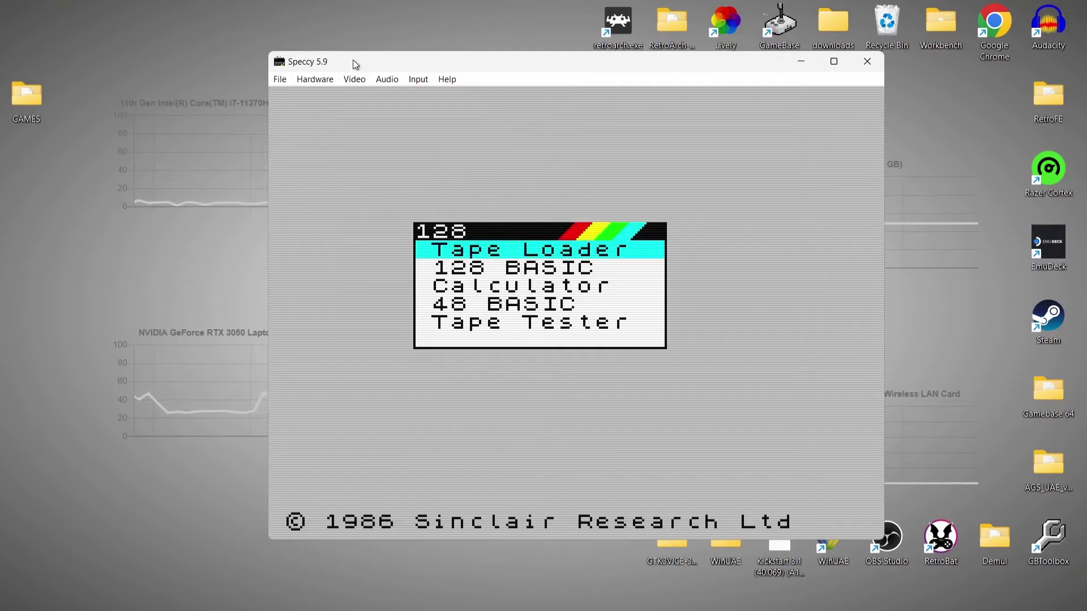
Re-enable Autoload Tapes and Disks and open the DS 05.02.21 AY eng demo.trd disk.
{"action": "left_click", "coordinate": [323, 79]}
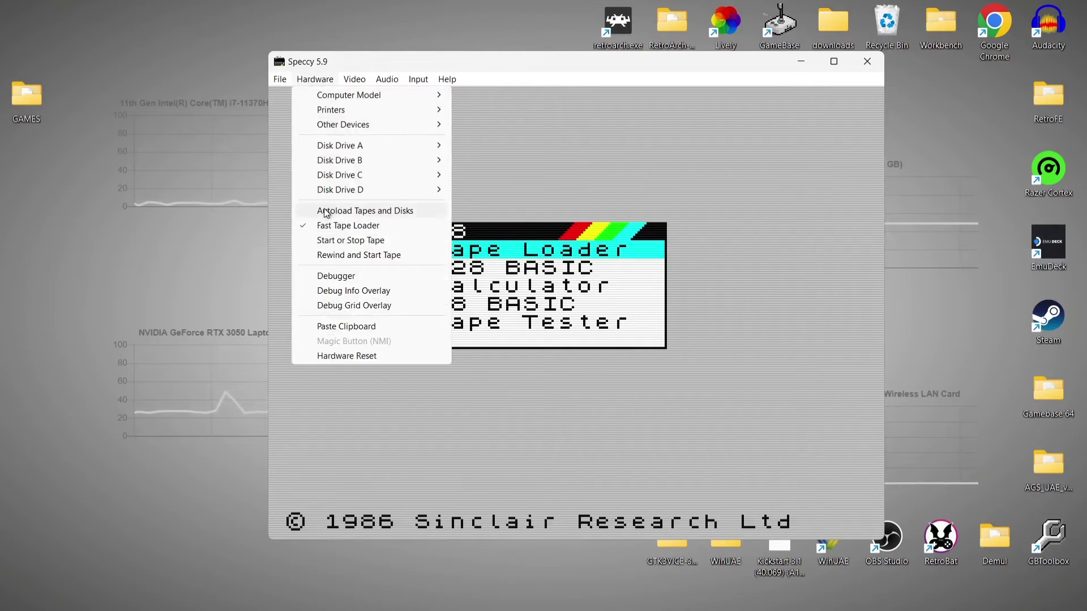
{"action": "left_click", "coordinate": [347, 213]}
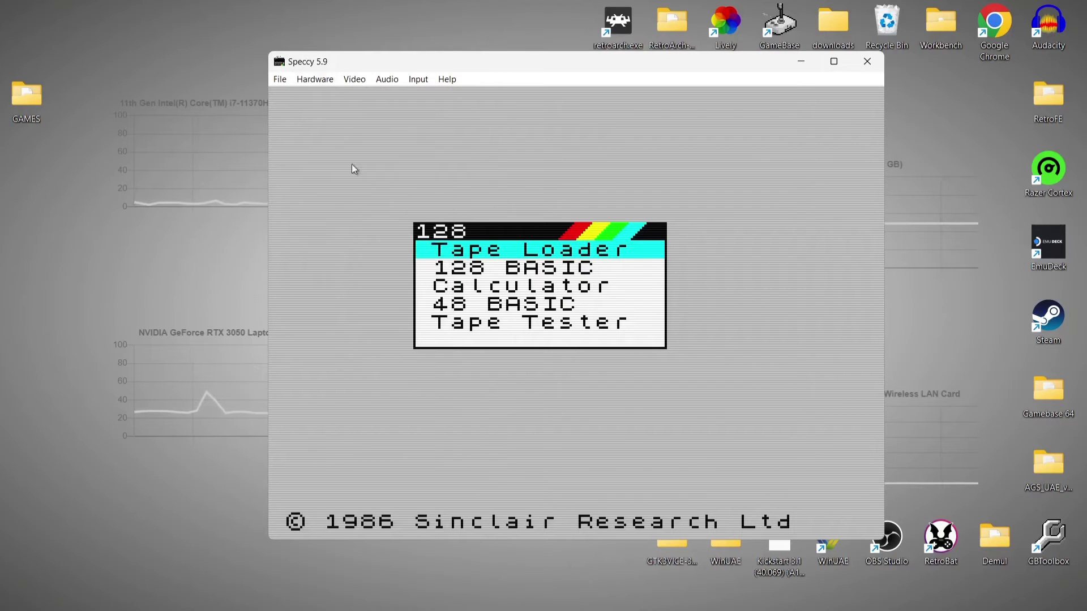
{"action": "left_click", "coordinate": [281, 80]}
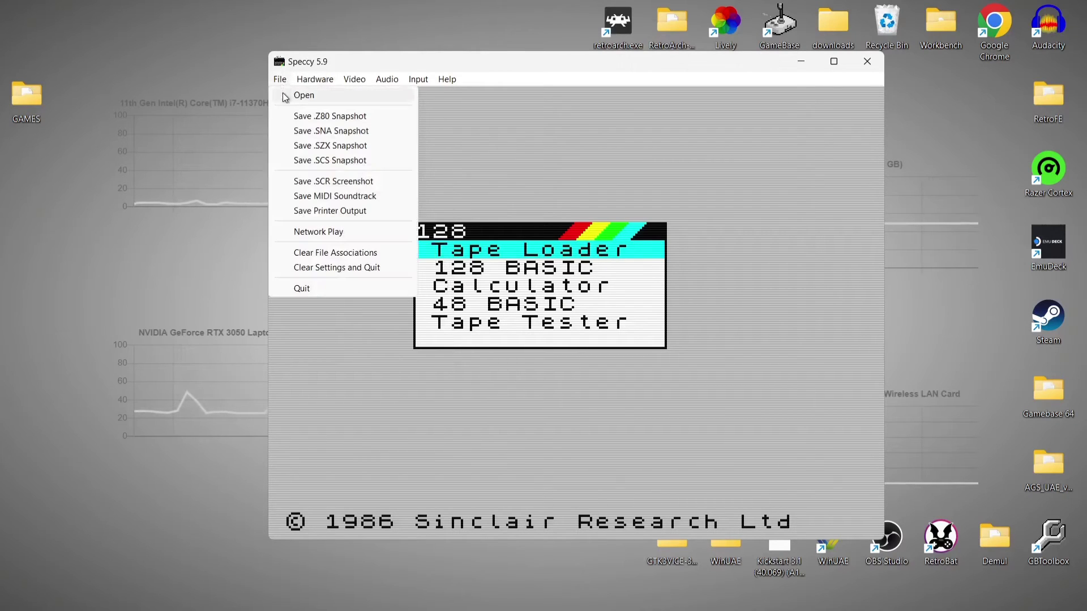
{"action": "left_click", "coordinate": [286, 95]}
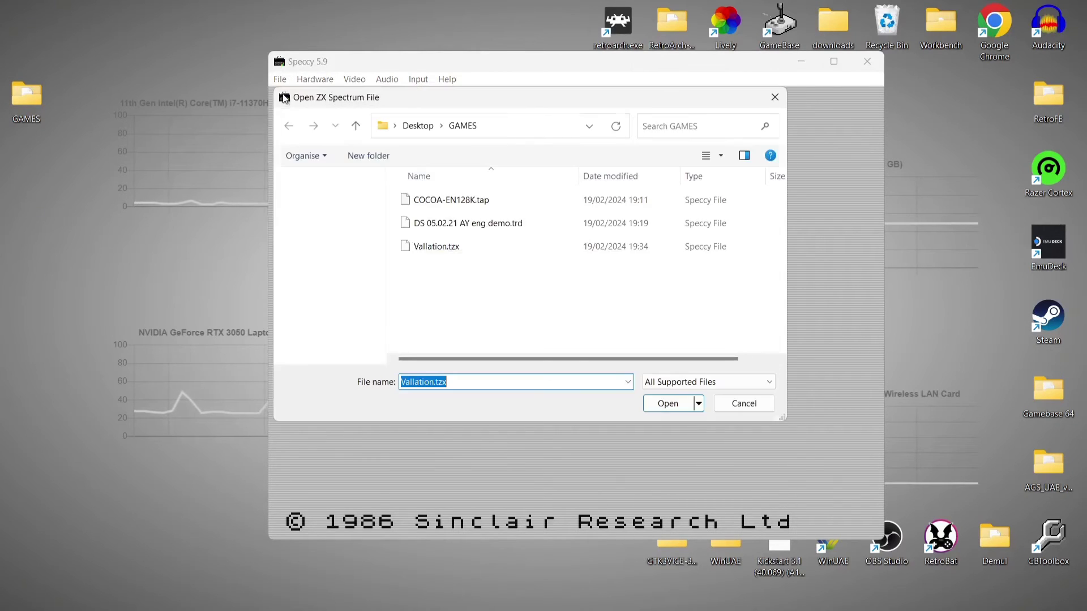
{"action": "double_click", "coordinate": [502, 225]}
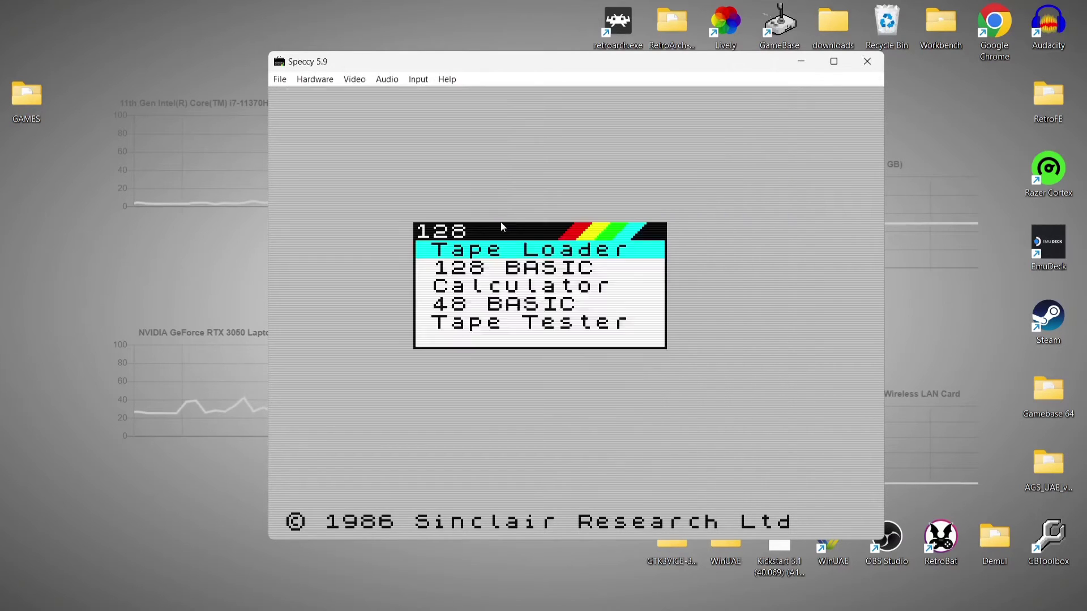